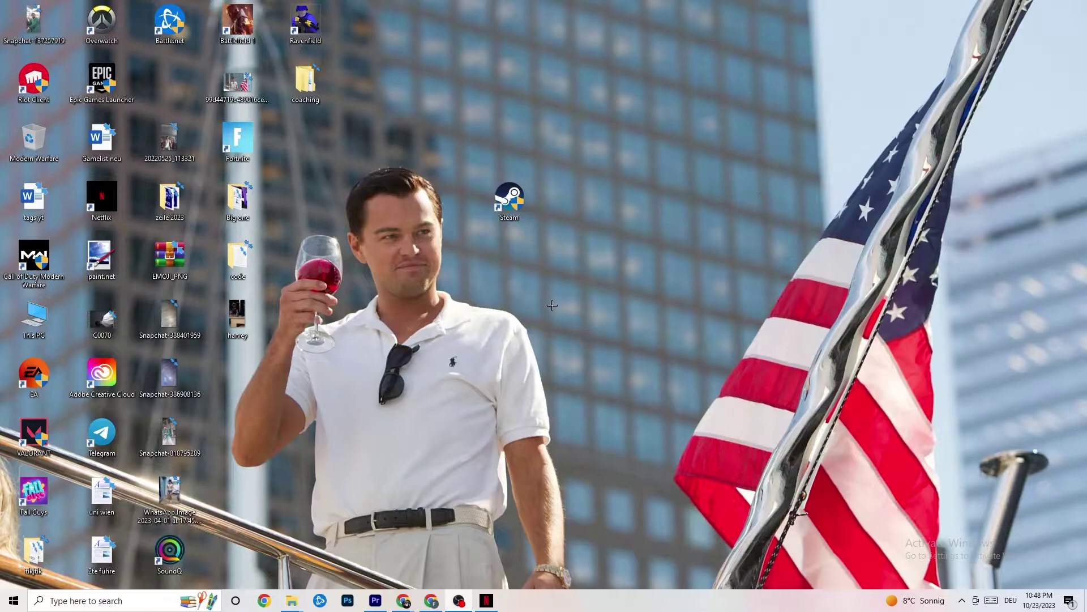
Review the Windows Update and Troubleshoot pages under Update & Security in Windows Settings, and minimize the window.
{"action": "left_click", "coordinate": [5, 608]}
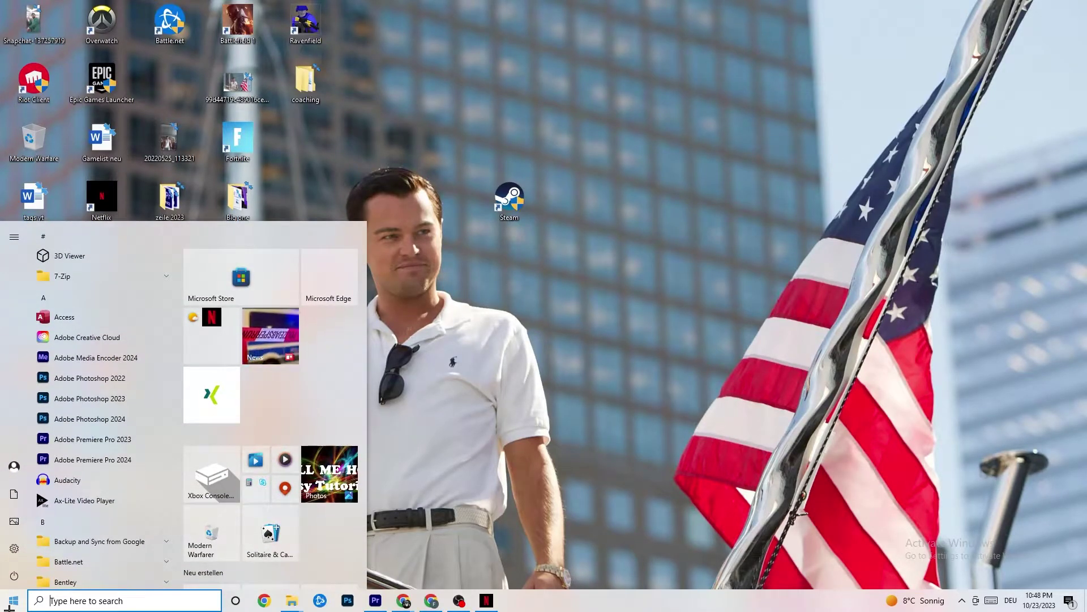
{"action": "left_click", "coordinate": [14, 547]}
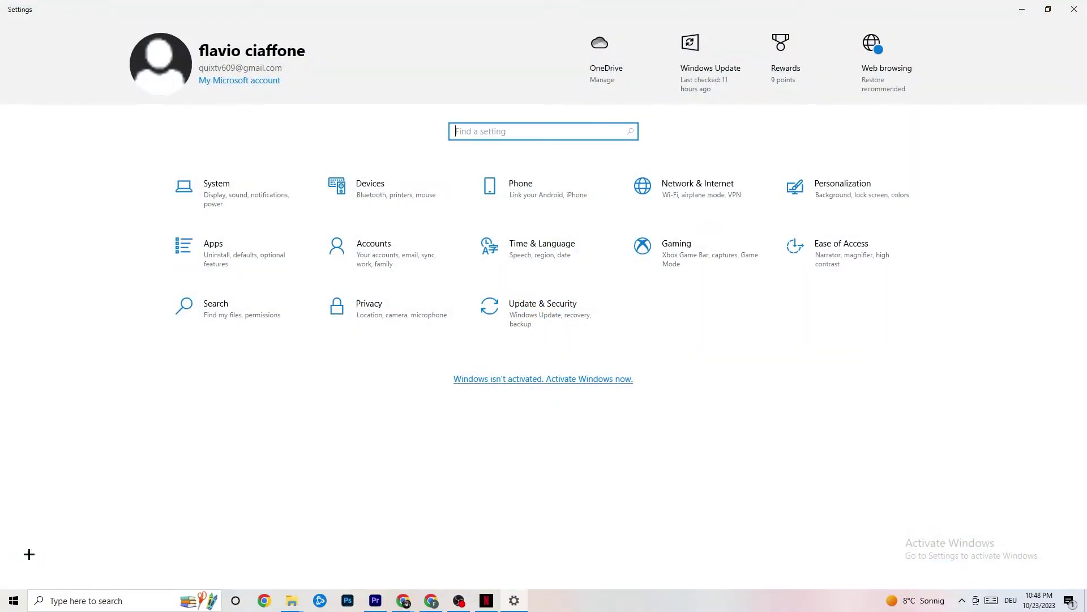
{"action": "left_click", "coordinate": [525, 327]}
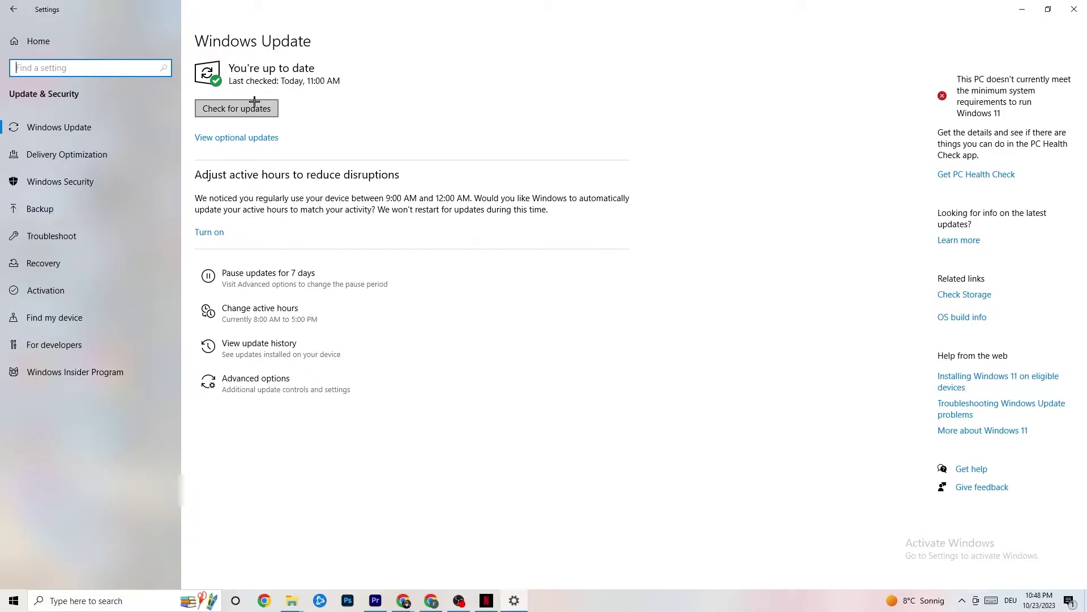
{"action": "left_click", "coordinate": [317, 68]}
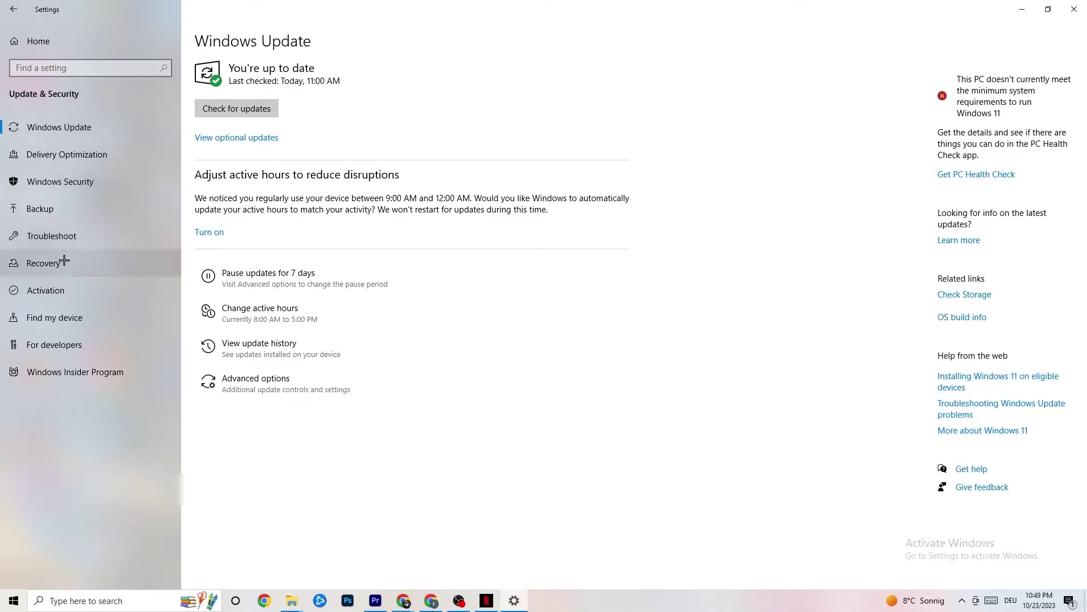
{"action": "left_click", "coordinate": [70, 240]}
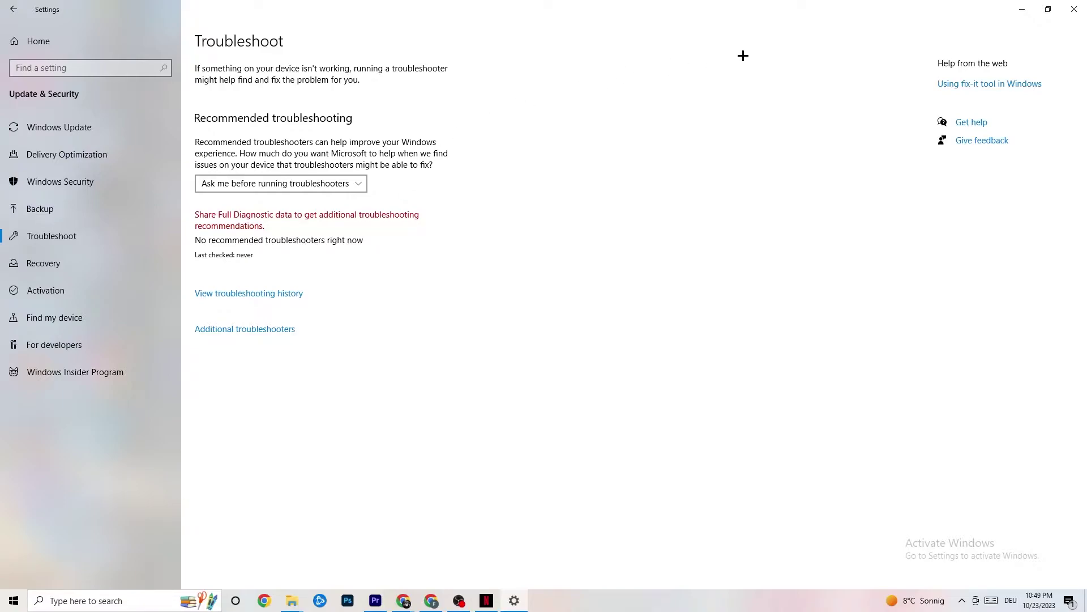
{"action": "left_click", "coordinate": [1022, 9]}
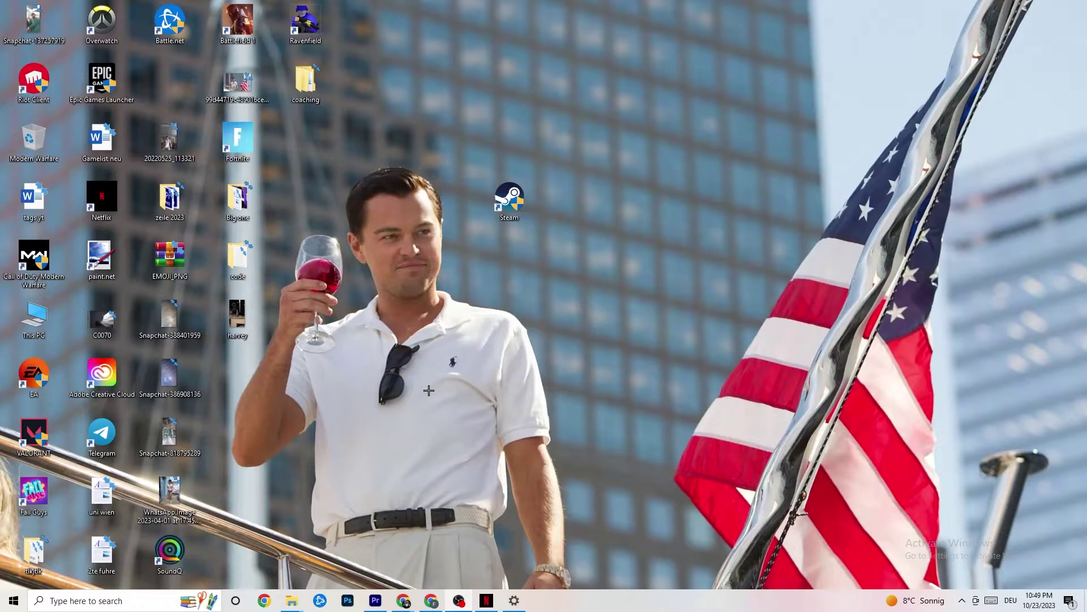
{"action": "left_click_drag", "start_coordinate": [503, 200], "coordinate": [530, 255]}
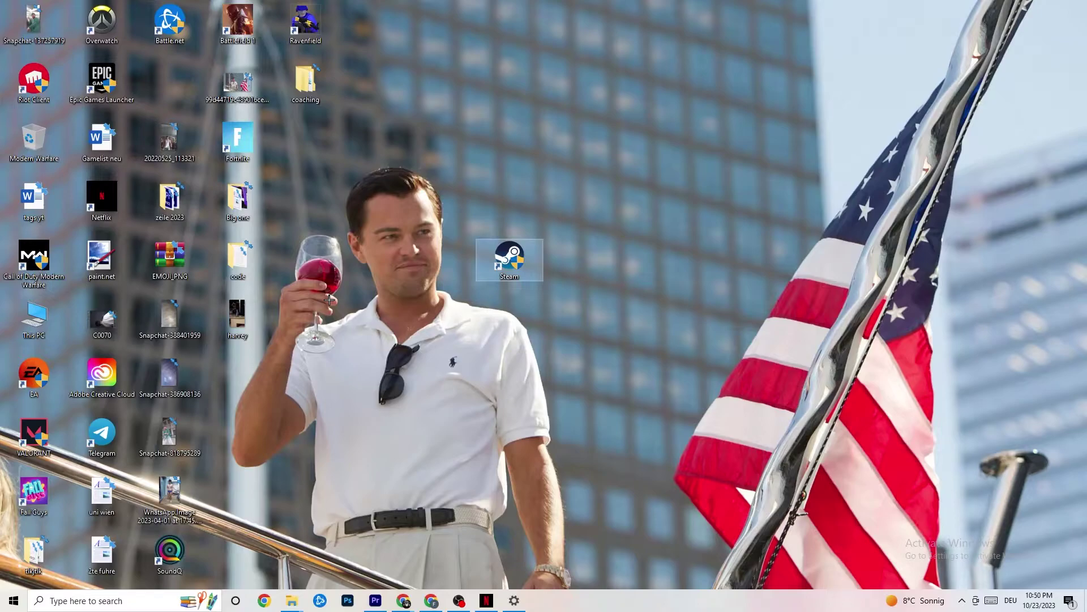
{"action": "right_click", "coordinate": [516, 258]}
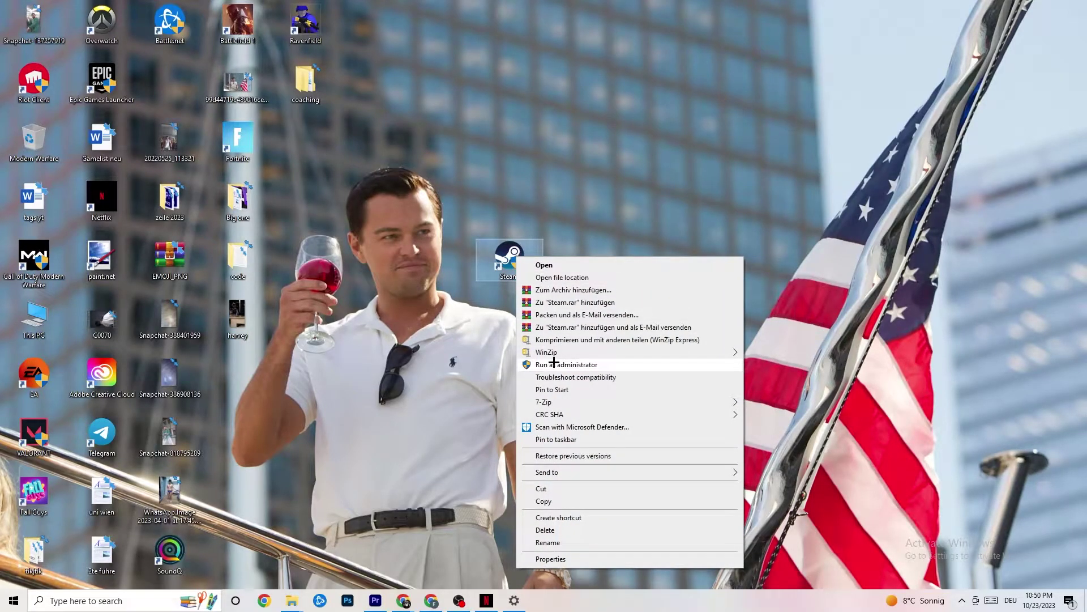
{"action": "left_click", "coordinate": [419, 341]}
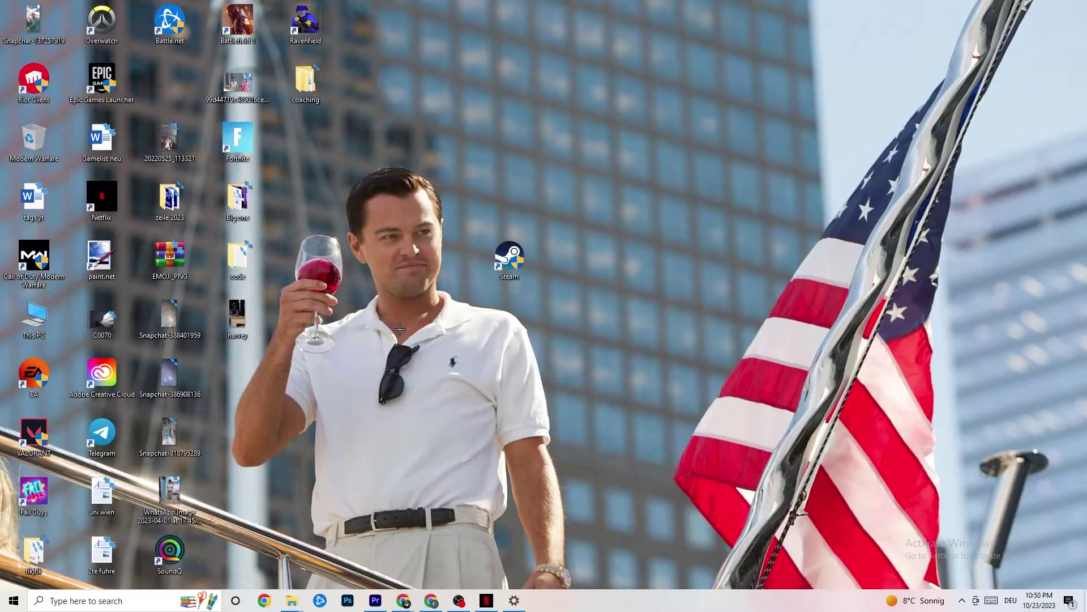
Examine the compatibility mode choices in the Steam desktop shortcut's properties and accept the existing settings.
{"action": "left_click_drag", "start_coordinate": [500, 255], "coordinate": [500, 195]}
{"action": "right_click", "coordinate": [500, 195]}
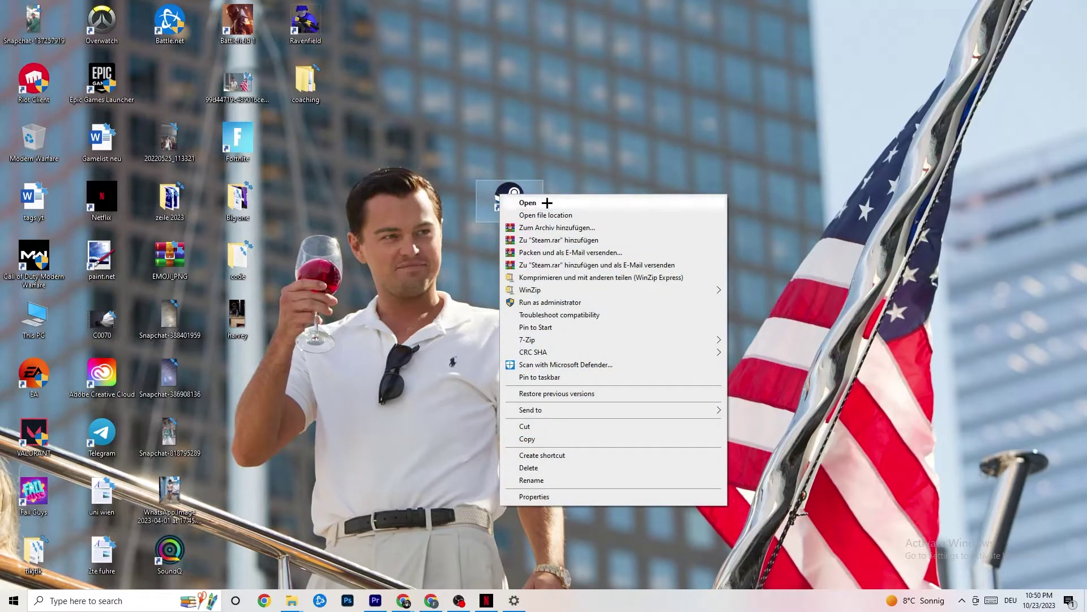
{"action": "left_click", "coordinate": [535, 497]}
{"action": "left_click_drag", "start_coordinate": [583, 201], "coordinate": [521, 93]}
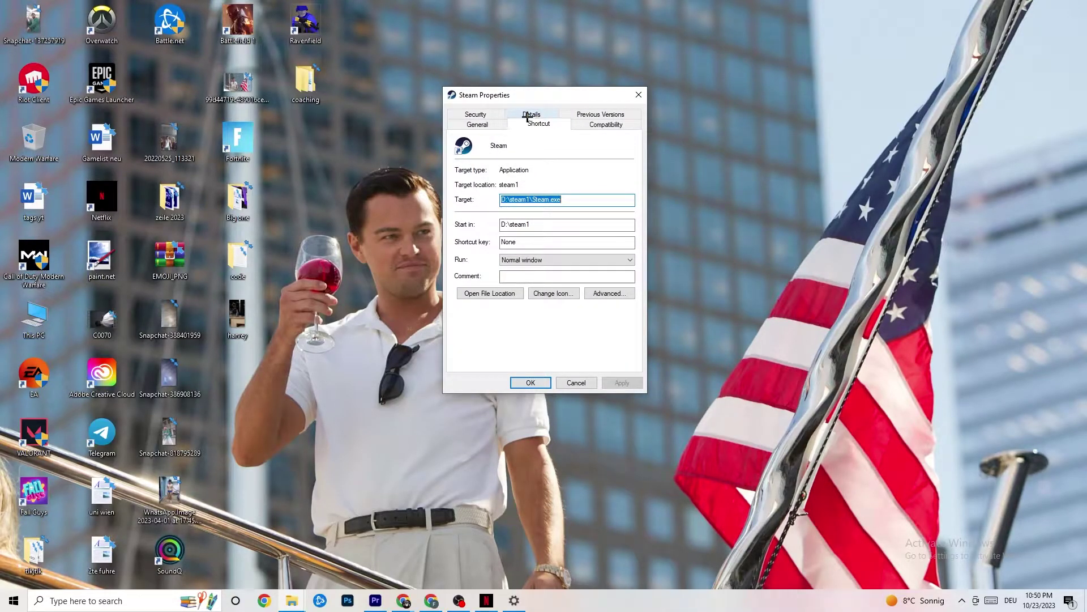
{"action": "left_click", "coordinate": [601, 124]}
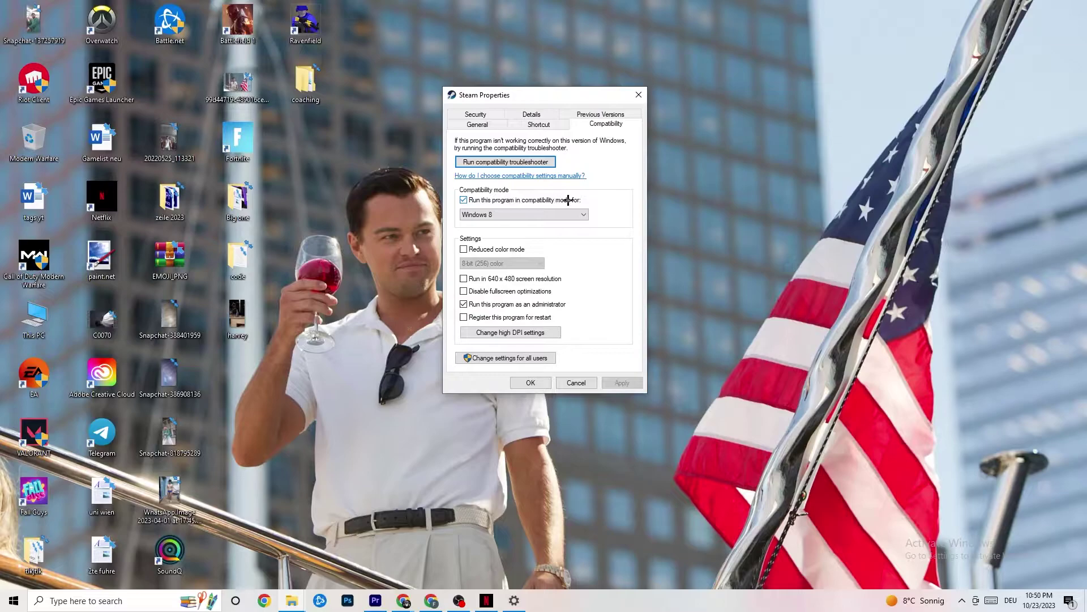
{"action": "left_click", "coordinate": [550, 213]}
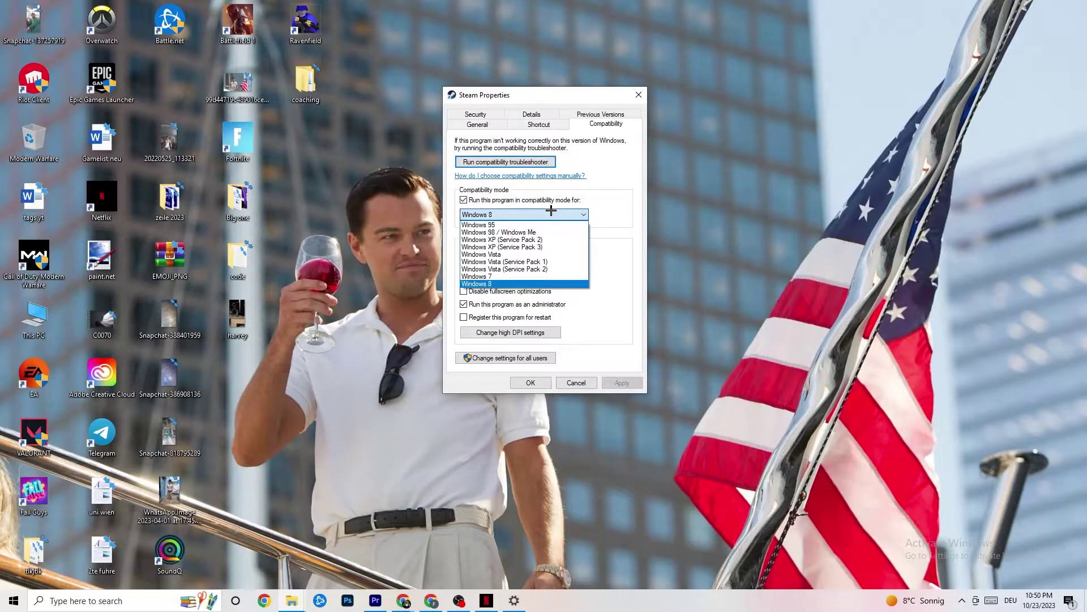
{"action": "left_click", "coordinate": [612, 230]}
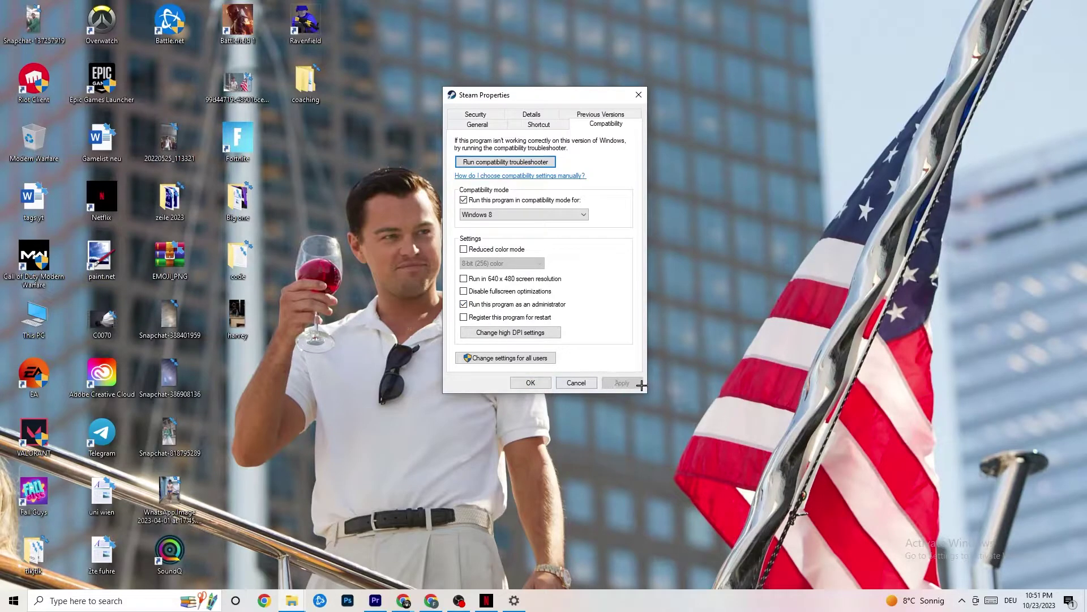
{"action": "left_click", "coordinate": [532, 383]}
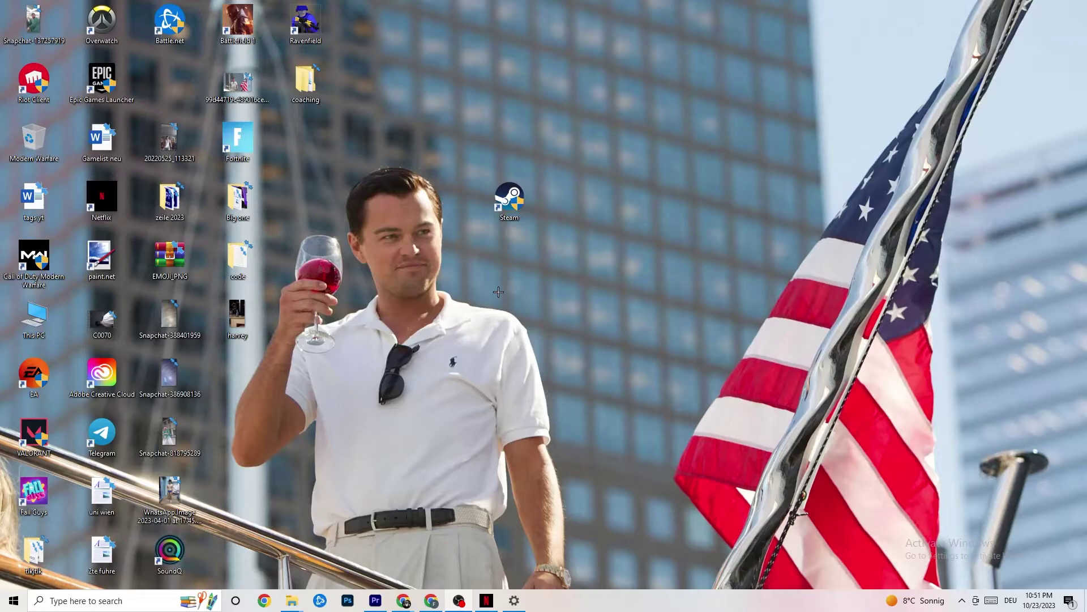
{"action": "right_click", "coordinate": [490, 203]}
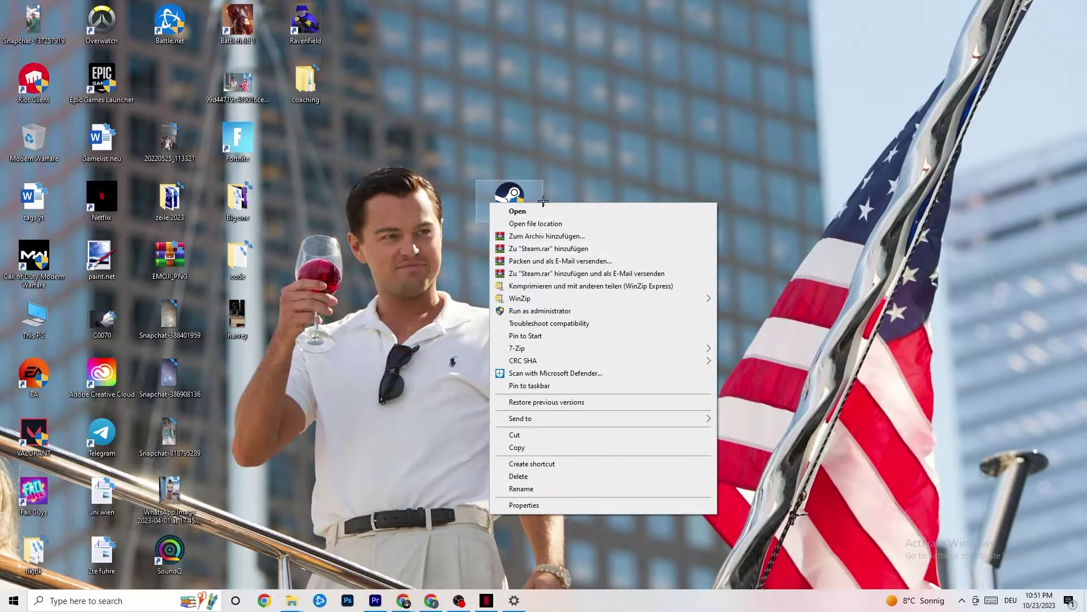
{"action": "left_click", "coordinate": [397, 269]}
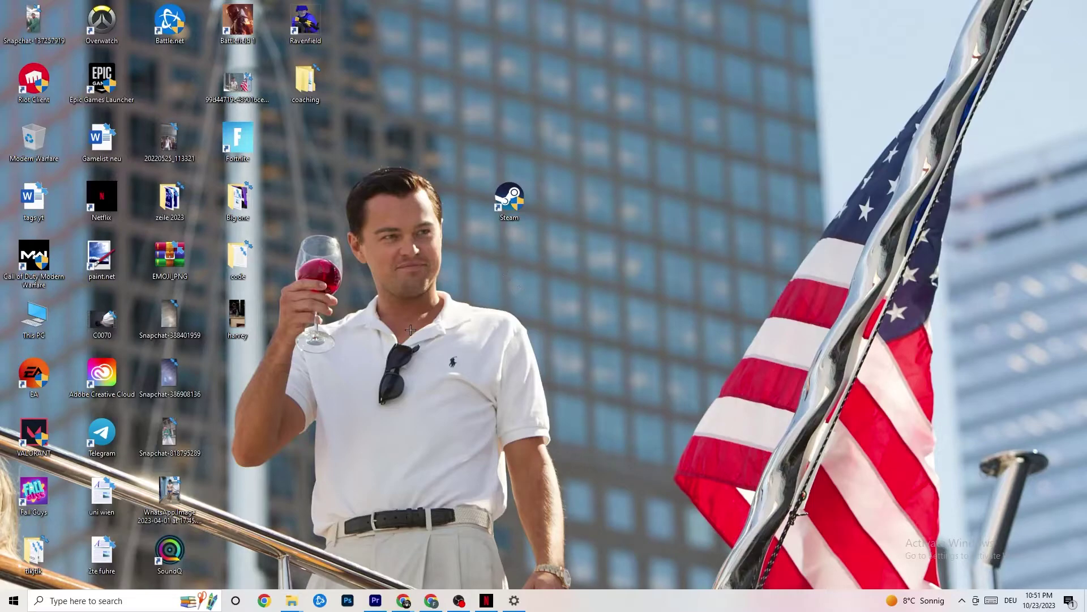
Reopen Windows Settings and check the scaling options for text, apps and other items under the System display settings.
{"action": "left_click", "coordinate": [14, 600]}
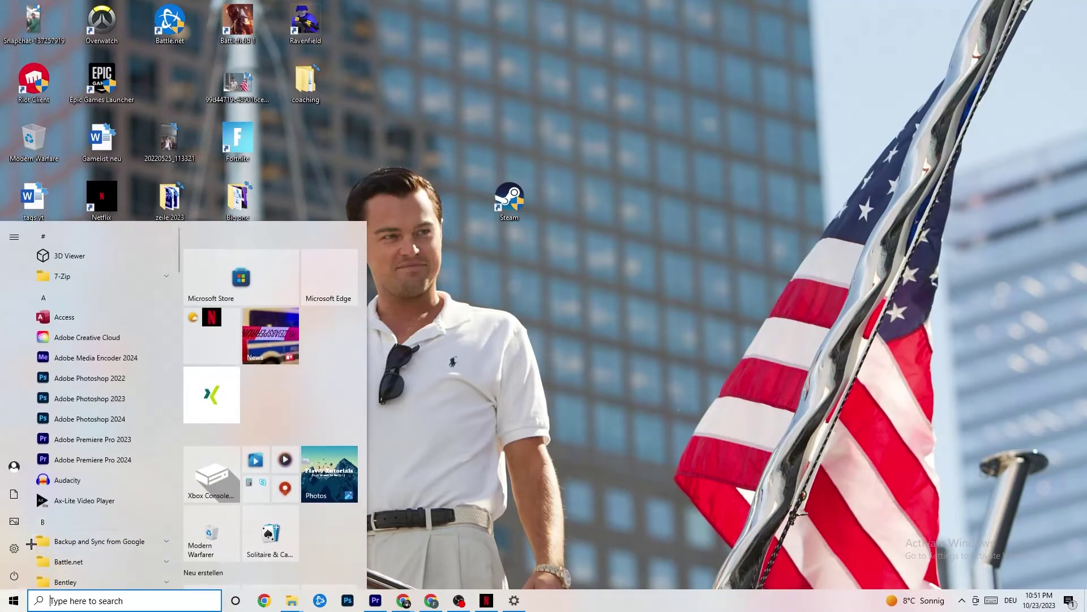
{"action": "left_click", "coordinate": [14, 548]}
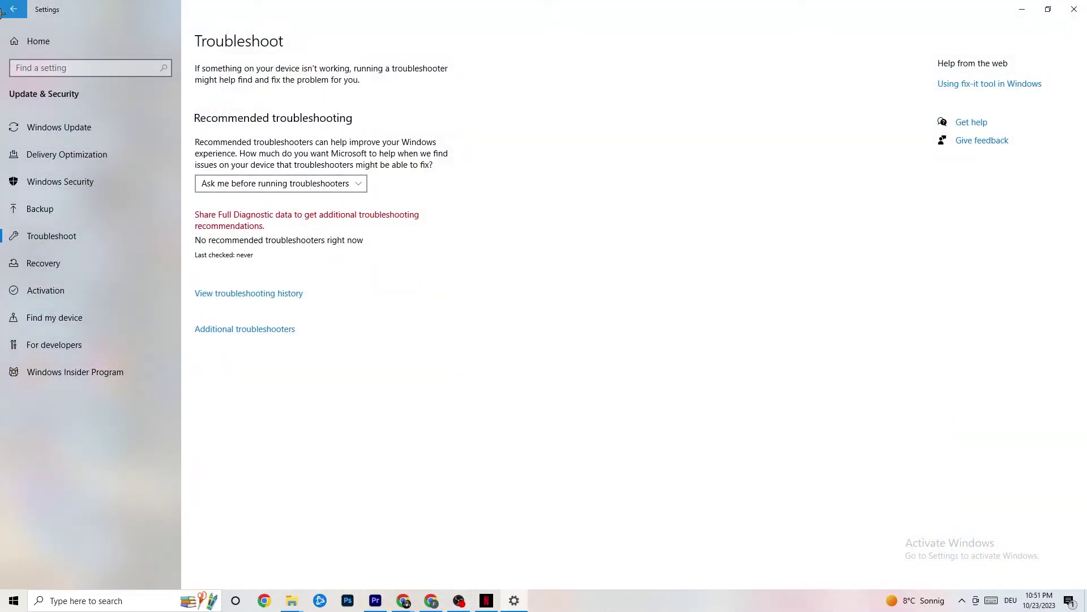
{"action": "left_click", "coordinate": [2, 12]}
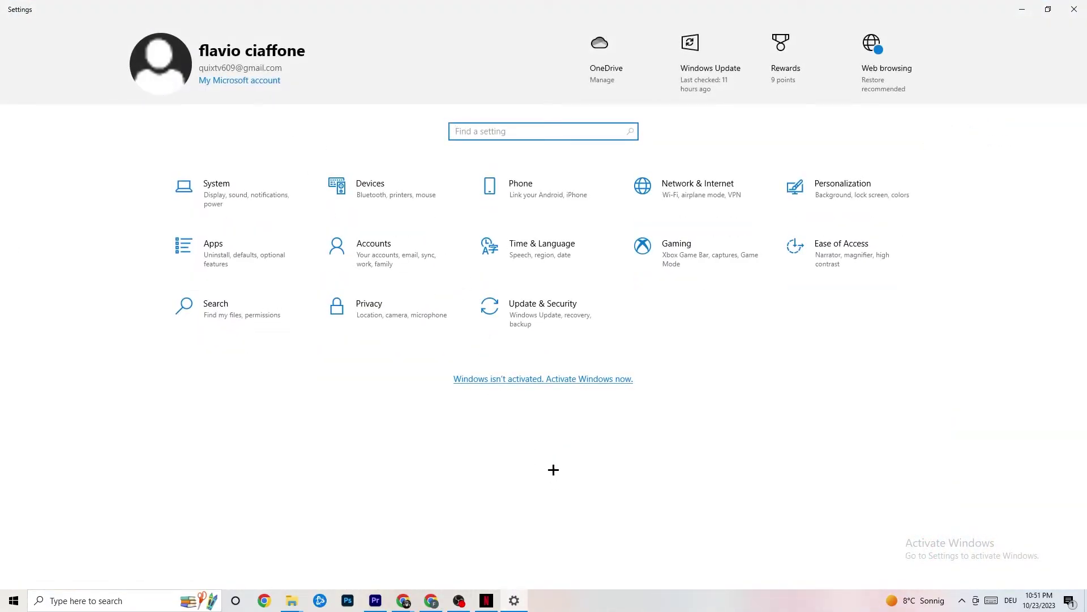
{"action": "left_click", "coordinate": [258, 206]}
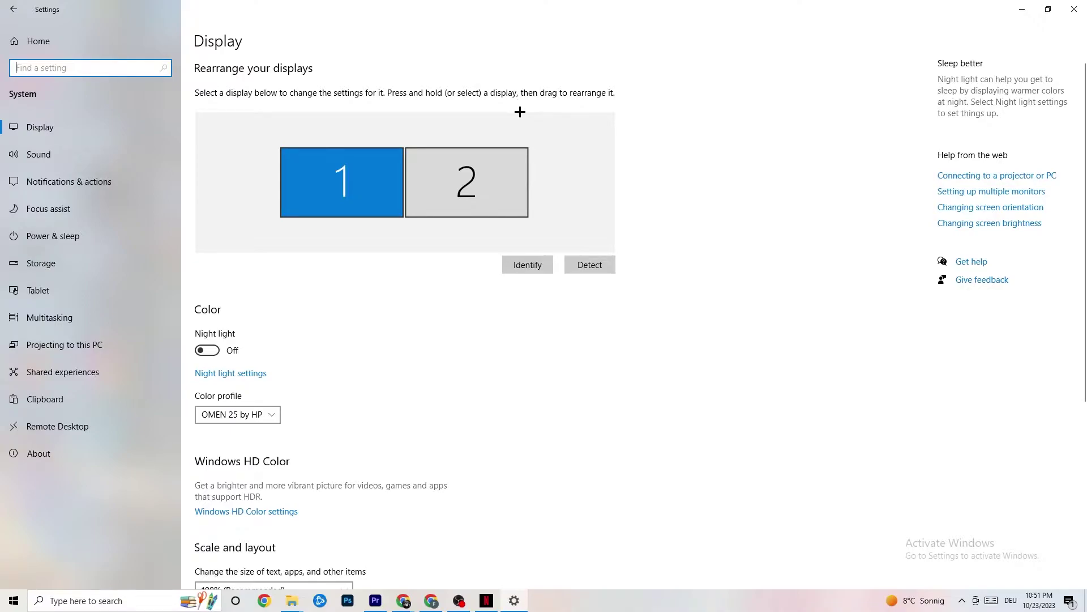
{"action": "scroll", "coordinate": [312, 196], "scroll_direction": "down", "scroll_amount": 5}
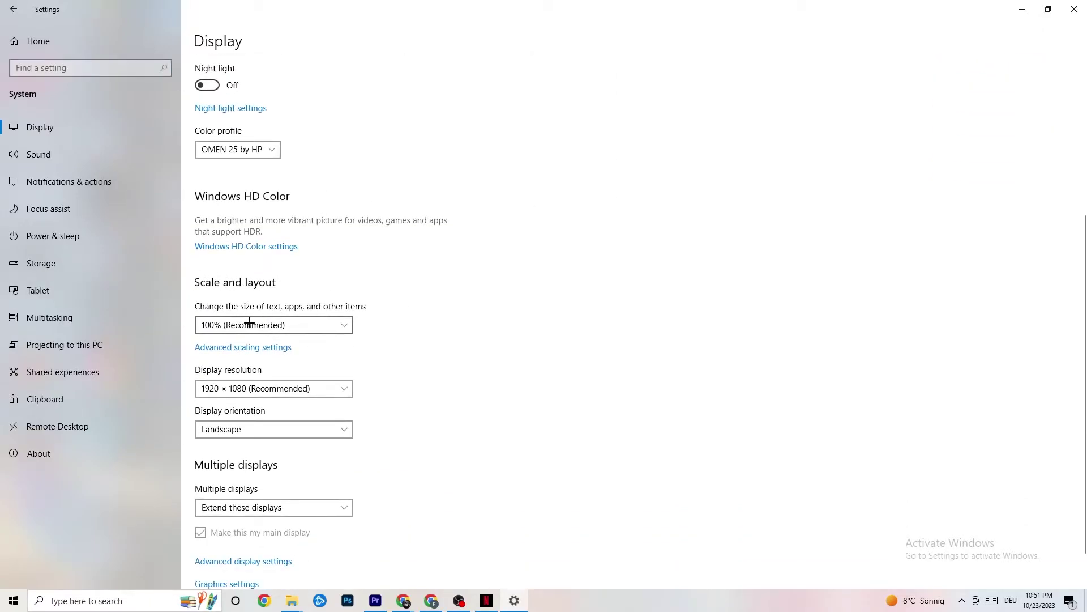
{"action": "left_click", "coordinate": [331, 317]}
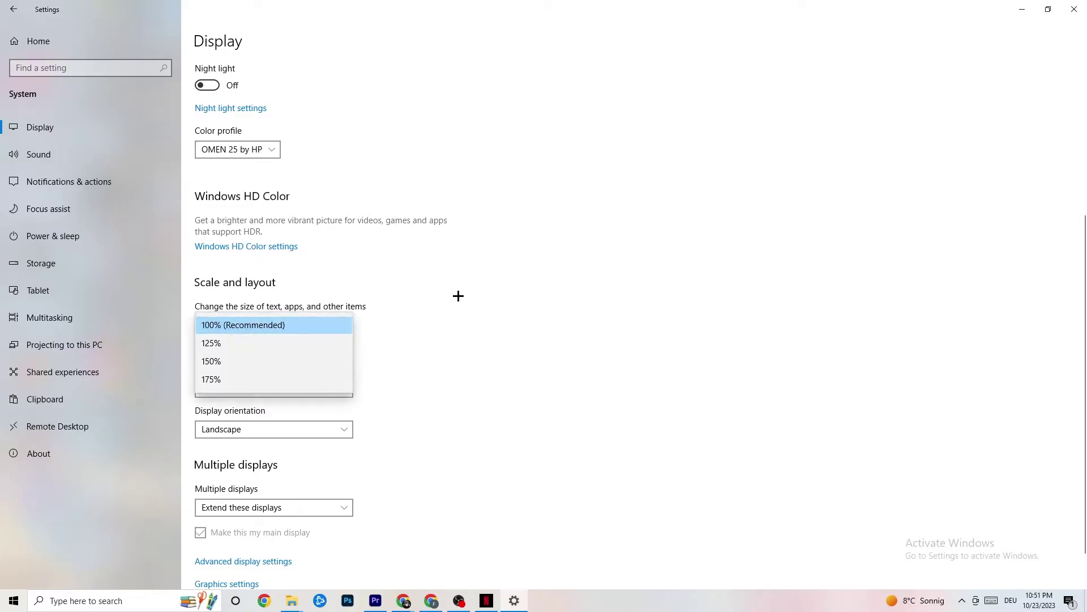
{"action": "left_click", "coordinate": [493, 276]}
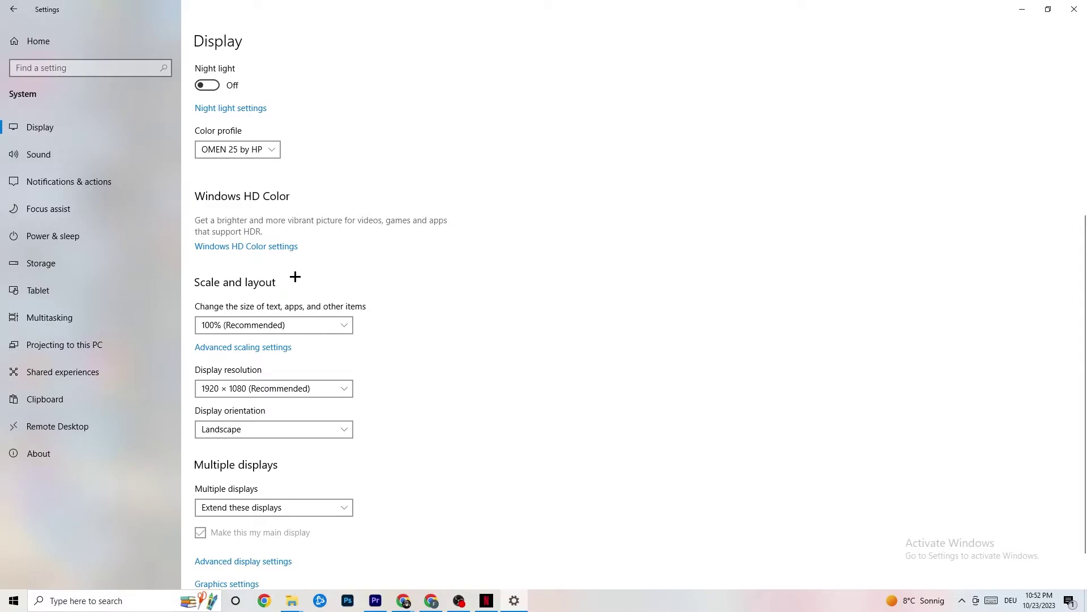
View the available power plans through the additional power settings of Power & sleep, and close the Power Options window.
{"action": "left_click", "coordinate": [72, 234]}
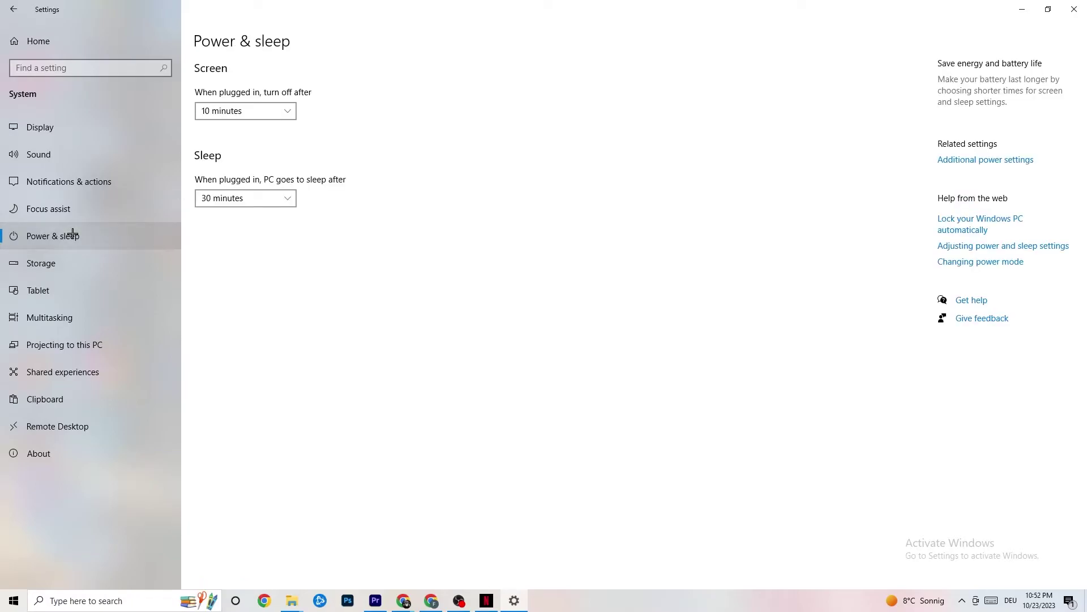
{"action": "left_click", "coordinate": [996, 161]}
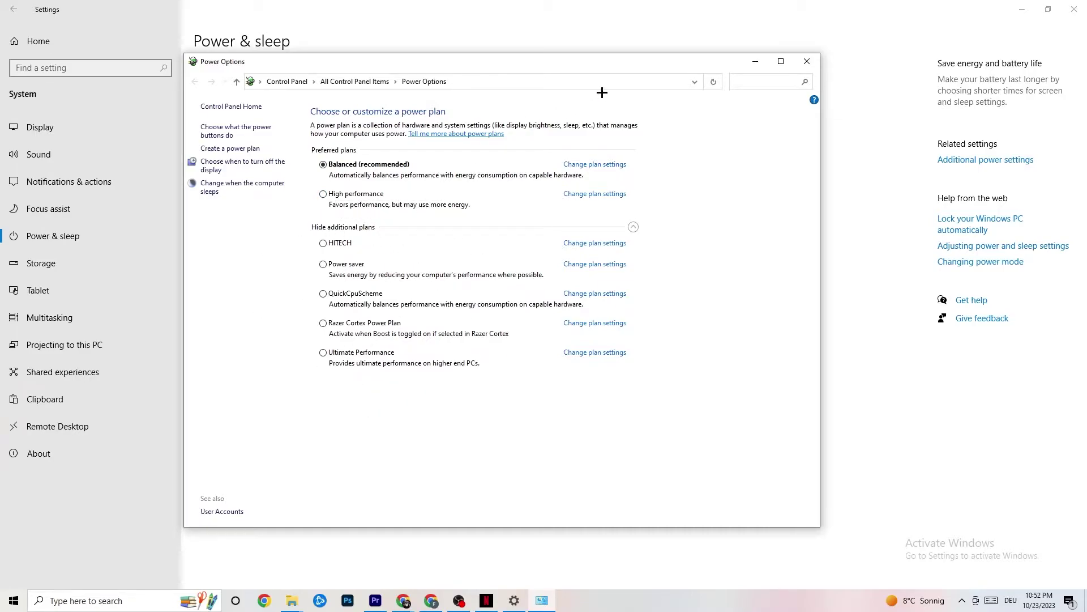
{"action": "left_click", "coordinate": [805, 62]}
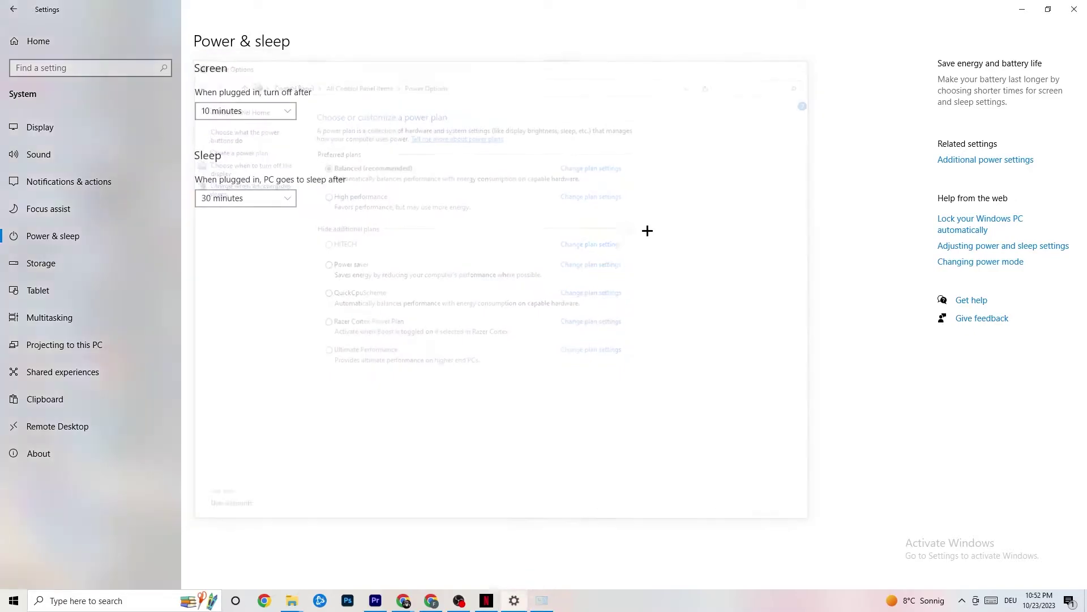
Inspect the Storage Sense configuration, checking the run frequency and recycle bin deletion choices, and return to the Storage page.
{"action": "left_click", "coordinate": [80, 262]}
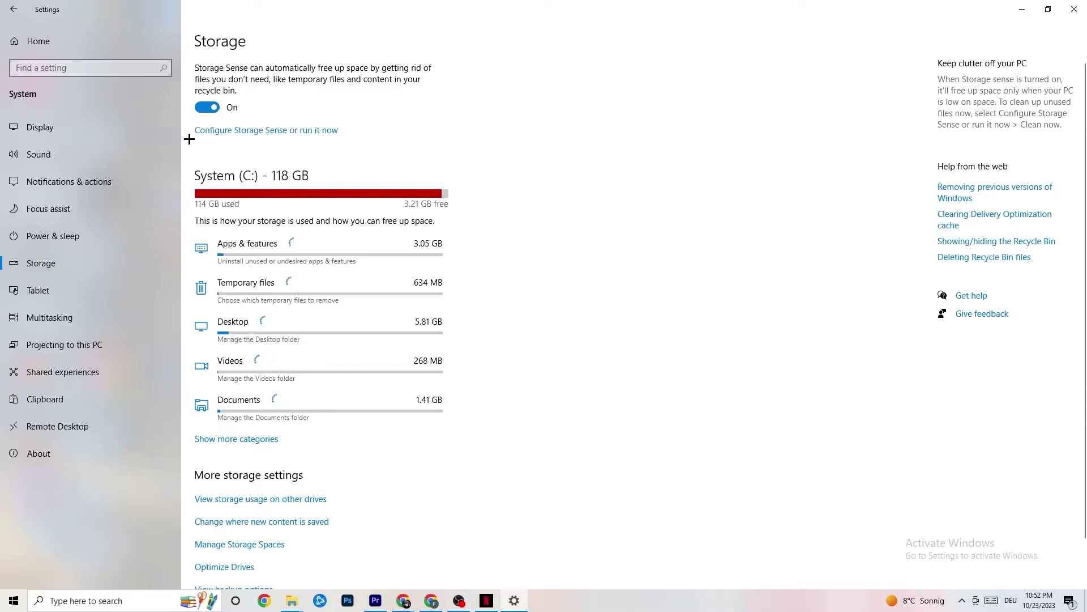
{"action": "left_click", "coordinate": [305, 131]}
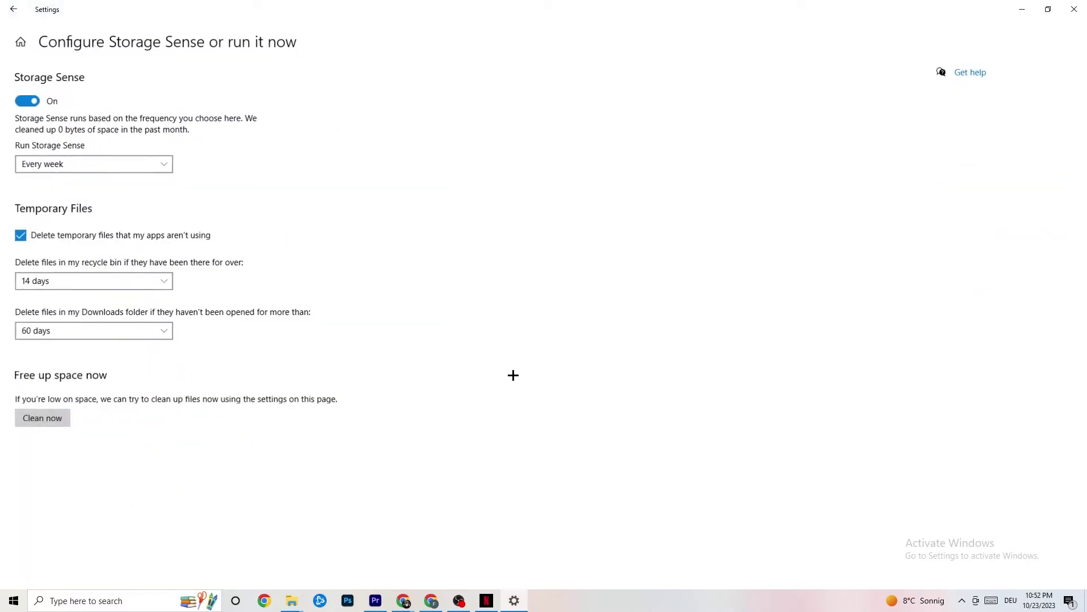
{"action": "left_click", "coordinate": [148, 163]}
{"action": "left_click", "coordinate": [377, 241]}
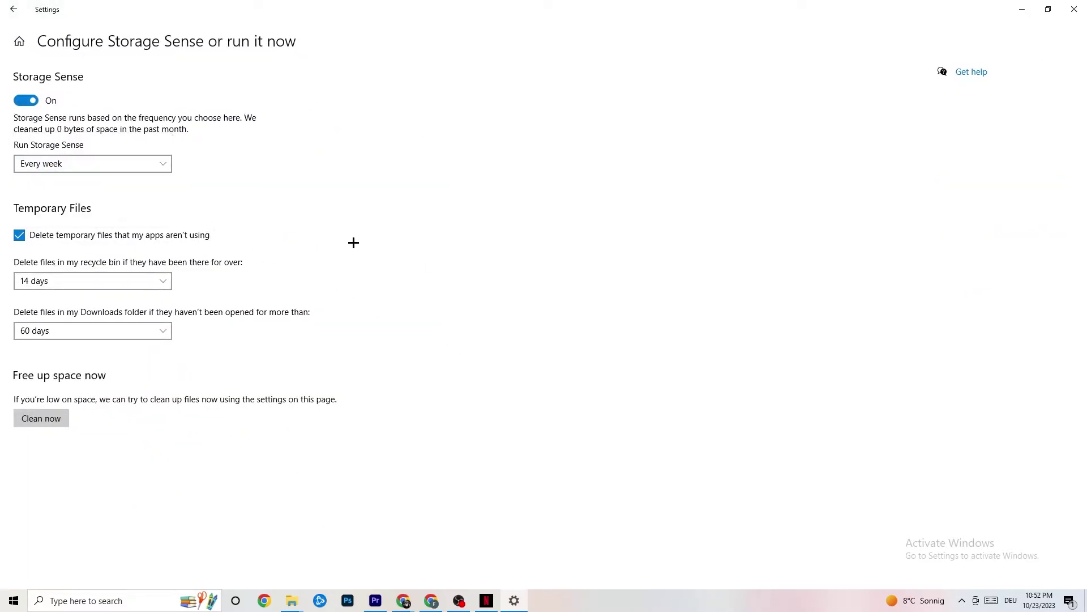
{"action": "left_click", "coordinate": [80, 162]}
{"action": "left_click", "coordinate": [416, 94]}
{"action": "left_click", "coordinate": [146, 274]}
{"action": "left_click", "coordinate": [439, 242]}
{"action": "left_click", "coordinate": [13, 9]}
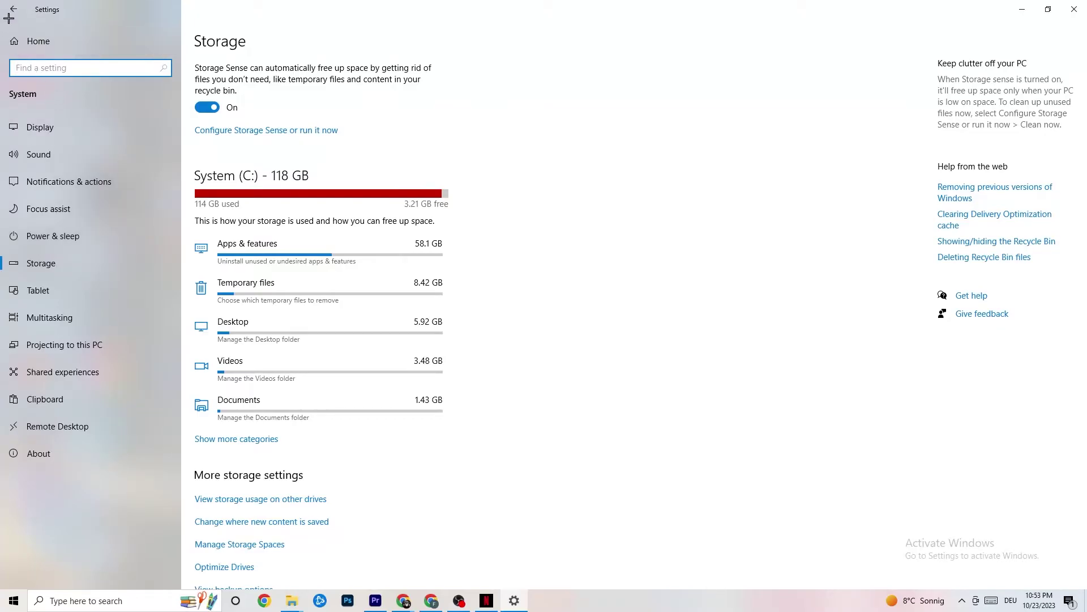
Review the Xbox Game Bar, Captures and Game Mode pages in the Gaming settings.
{"action": "left_click", "coordinate": [9, 17]}
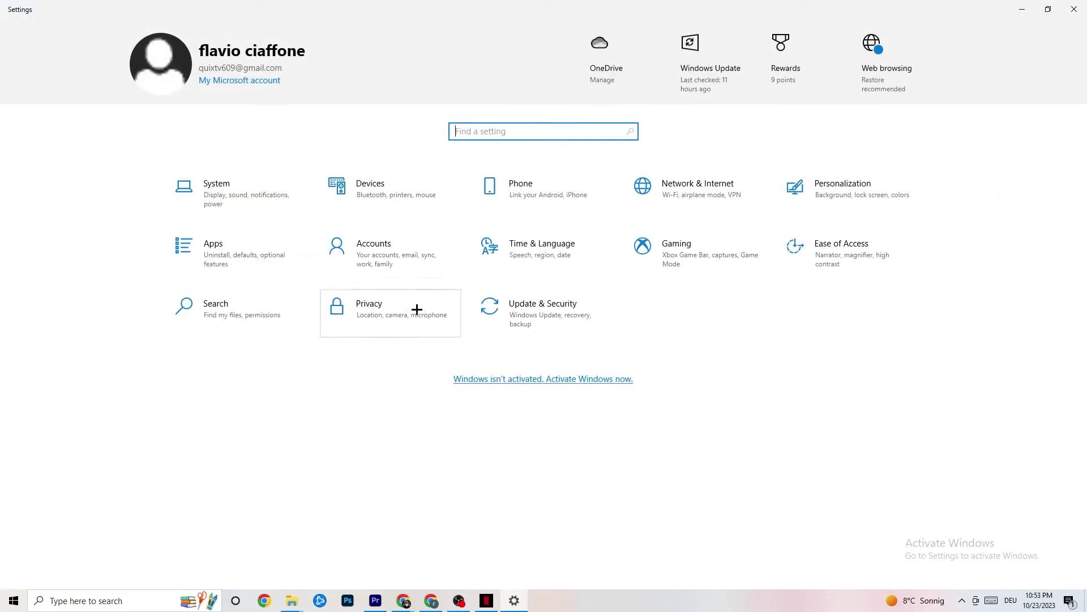
{"action": "left_click", "coordinate": [699, 260]}
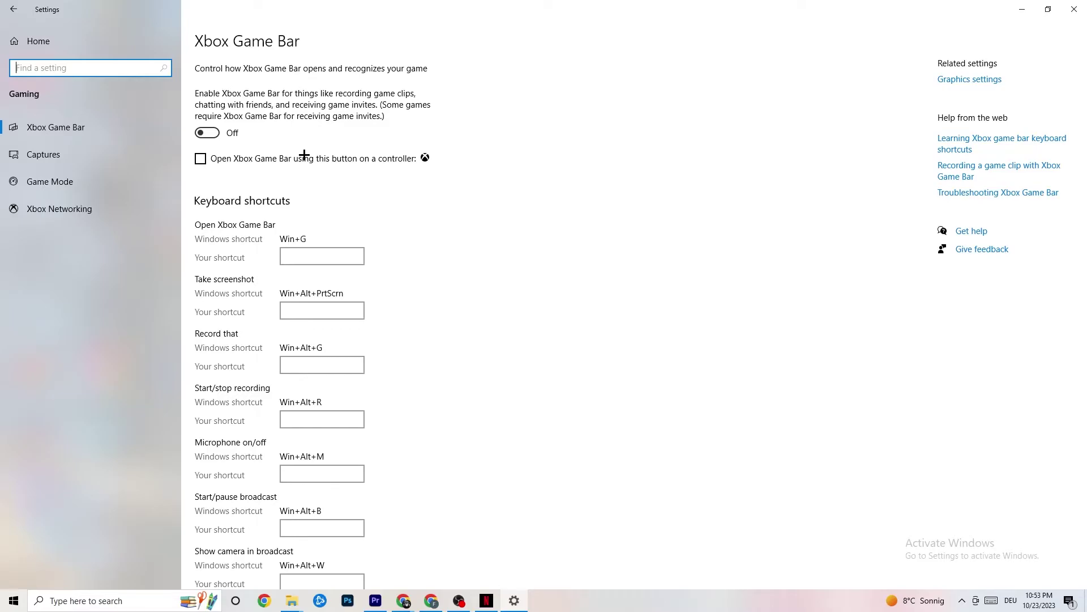
{"action": "left_click", "coordinate": [72, 154]}
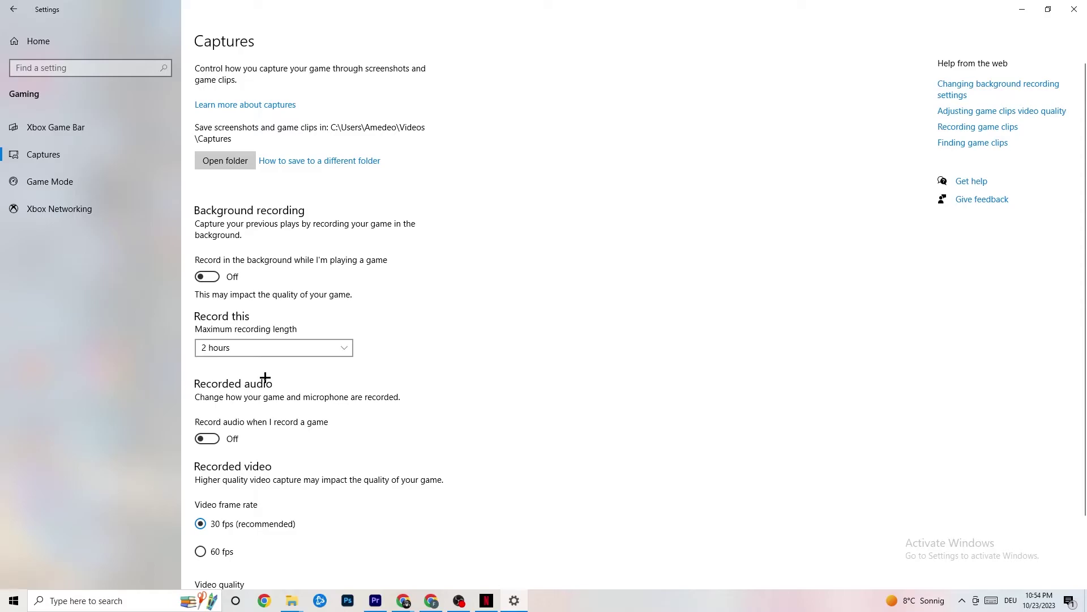
{"action": "left_click", "coordinate": [57, 182]}
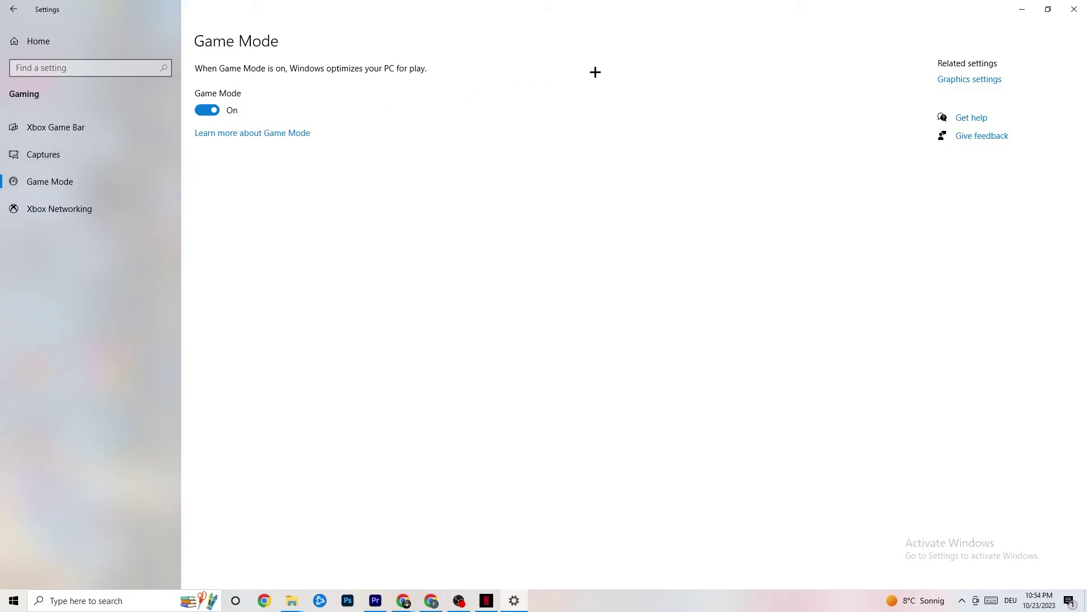
Close Windows Settings and open Task Manager.
{"action": "left_click", "coordinate": [1075, 9]}
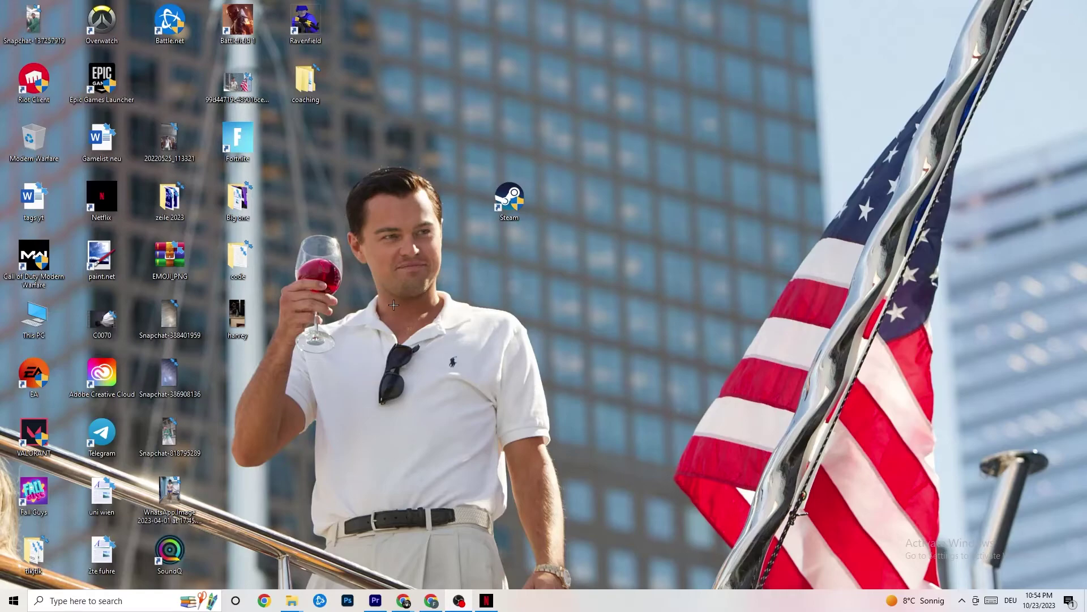
{"action": "right_click", "coordinate": [556, 608]}
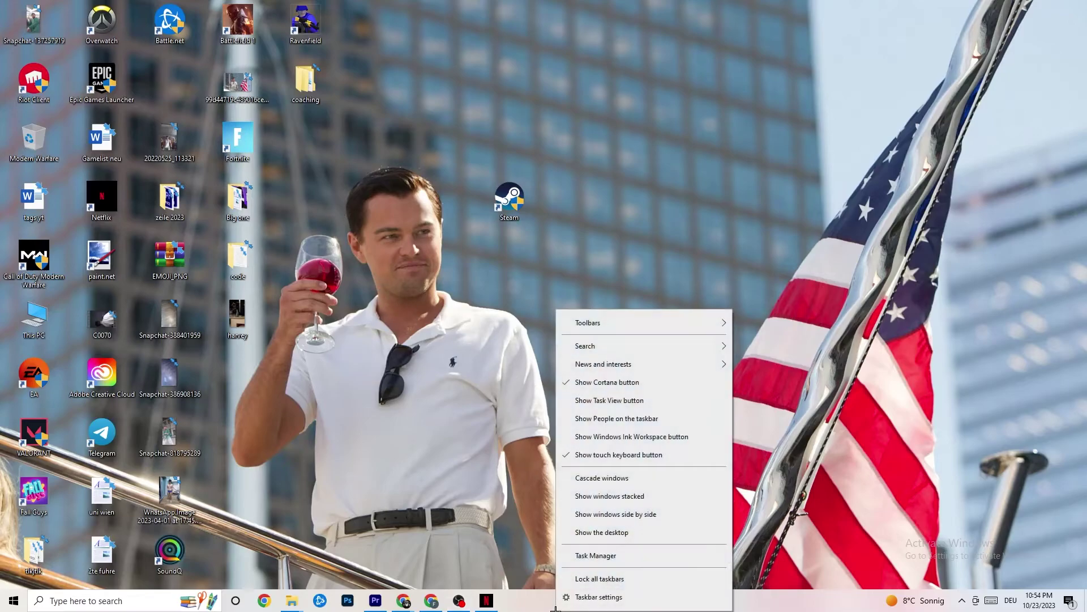
{"action": "left_click", "coordinate": [590, 556]}
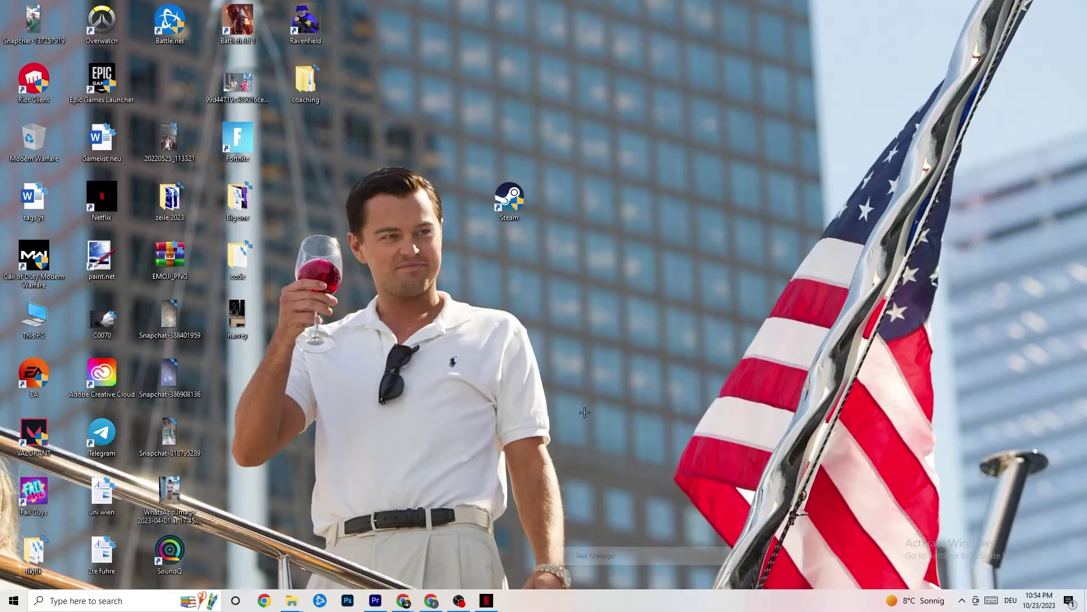
{"action": "left_click", "coordinate": [622, 36]}
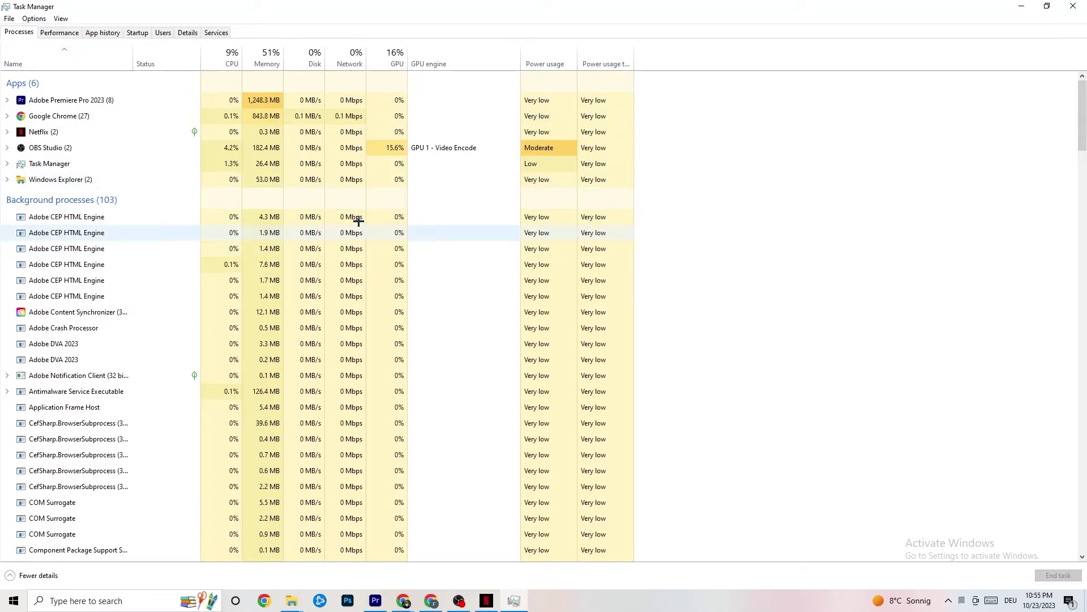
Look through the running apps and background processes, and check the End task option for Netflix without applying it.
{"action": "scroll", "coordinate": [269, 359], "scroll_direction": "down", "scroll_amount": 8}
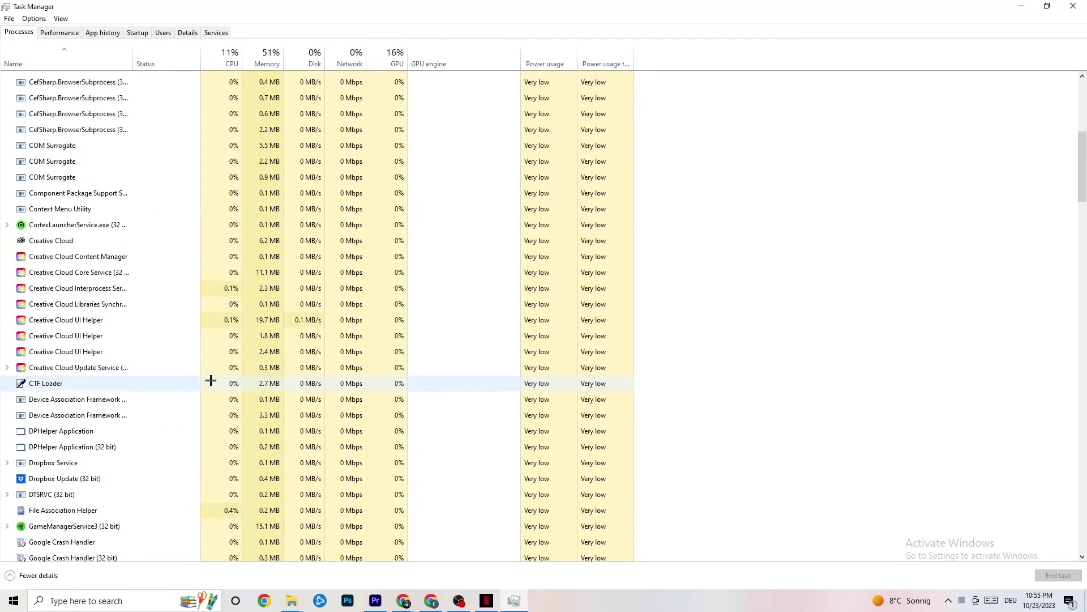
{"action": "scroll", "coordinate": [211, 380], "scroll_direction": "up", "scroll_amount": 8}
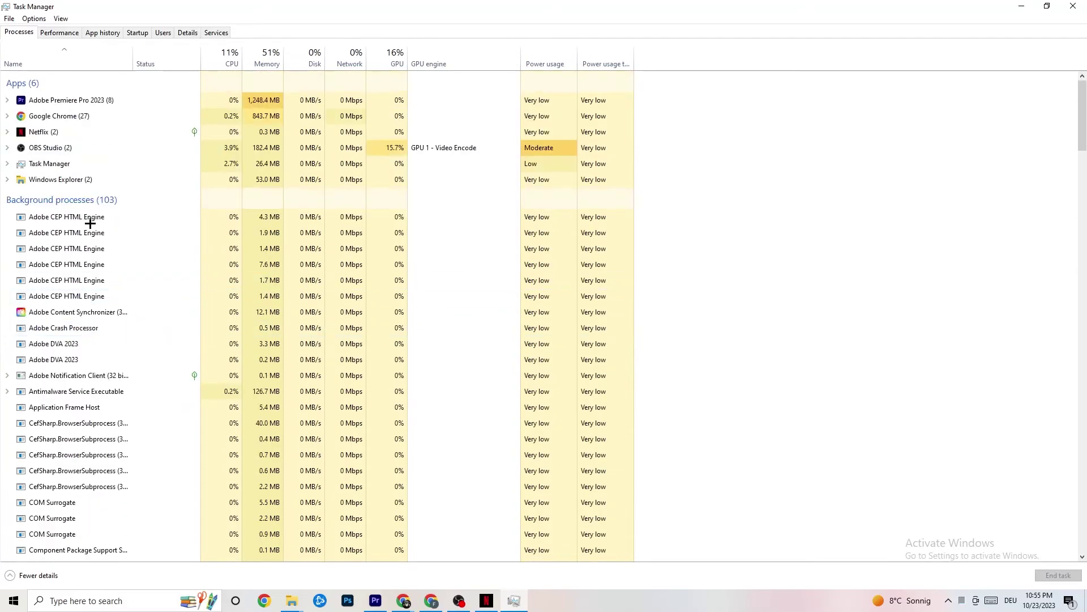
{"action": "right_click", "coordinate": [70, 132]}
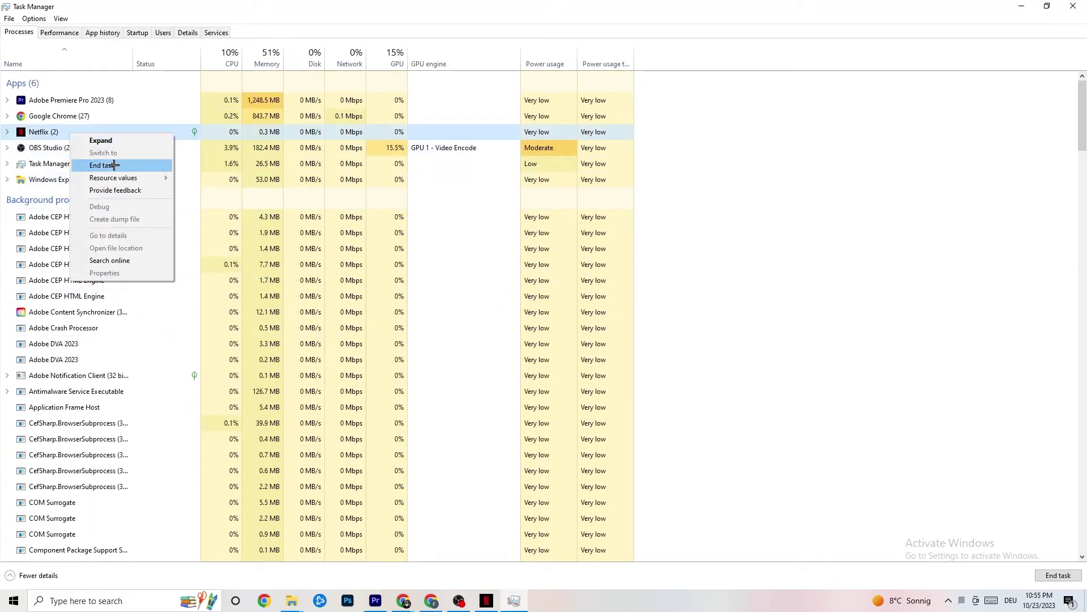
{"action": "left_click", "coordinate": [714, 347]}
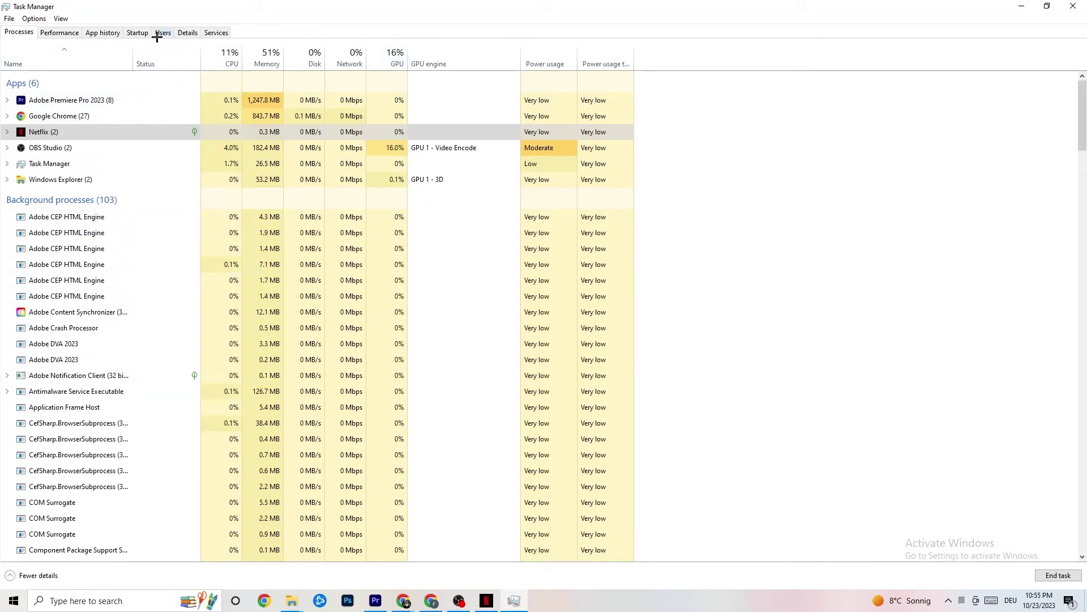
View the available priority levels for the Adobe Premiere Pro process in Task Manager's detailed process list.
{"action": "left_click", "coordinate": [182, 34]}
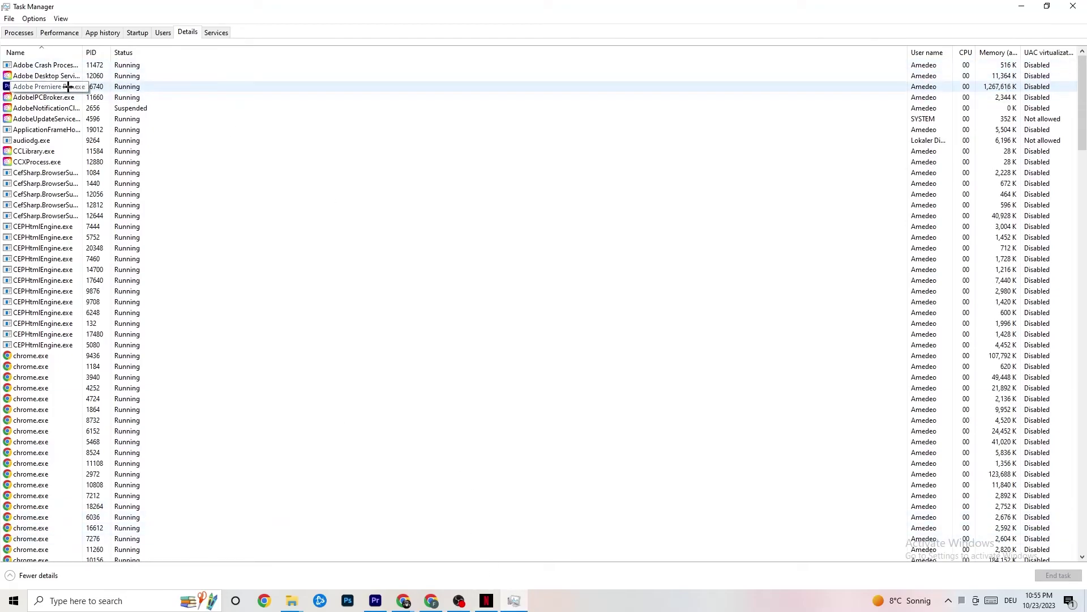
{"action": "right_click", "coordinate": [106, 88]}
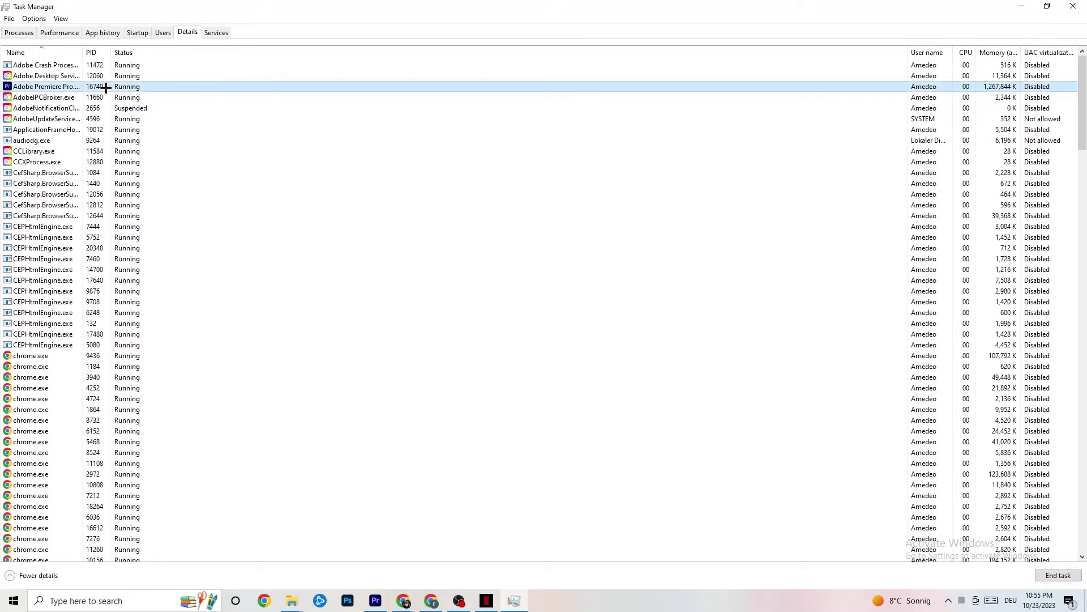
{"action": "mouse_move", "coordinate": [167, 138]}
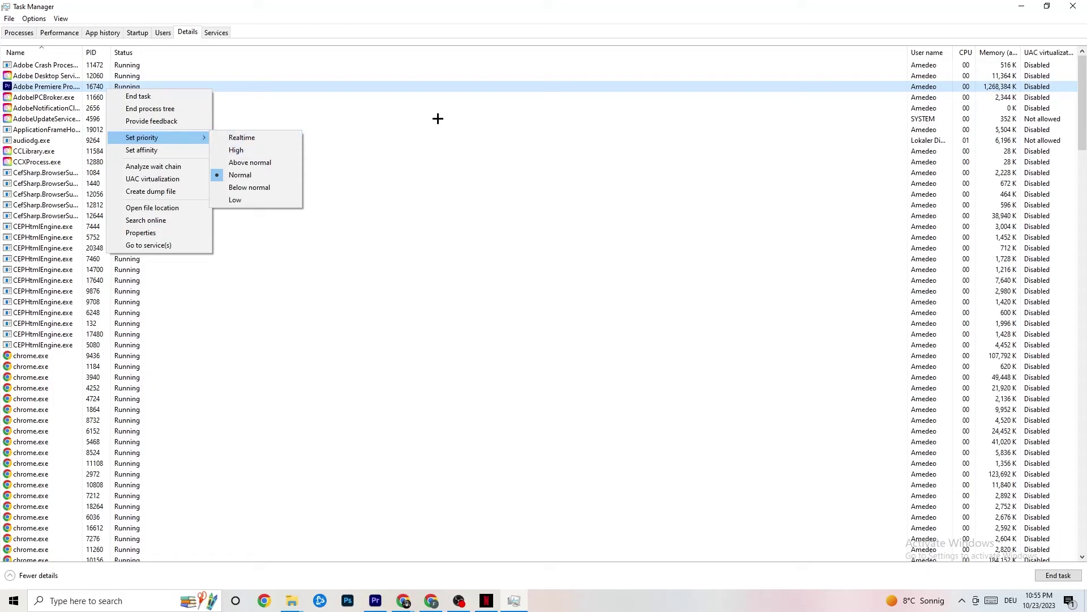
{"action": "left_click", "coordinate": [181, 137]}
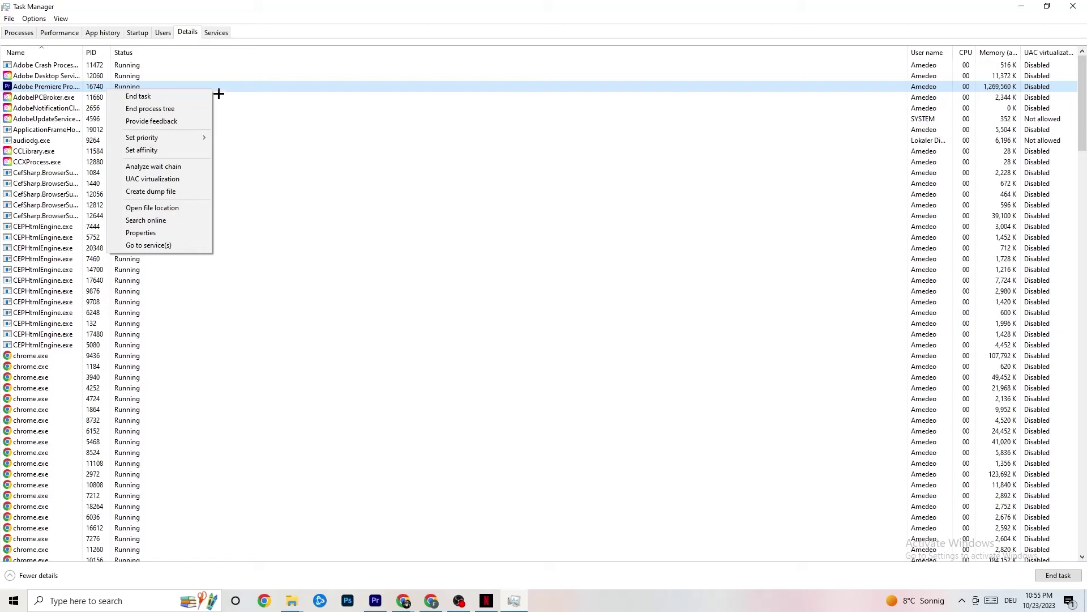
Review the startup apps, checking the enable and disable options for Google Drive and Pivot Software, and close Task Manager.
{"action": "left_click", "coordinate": [137, 33]}
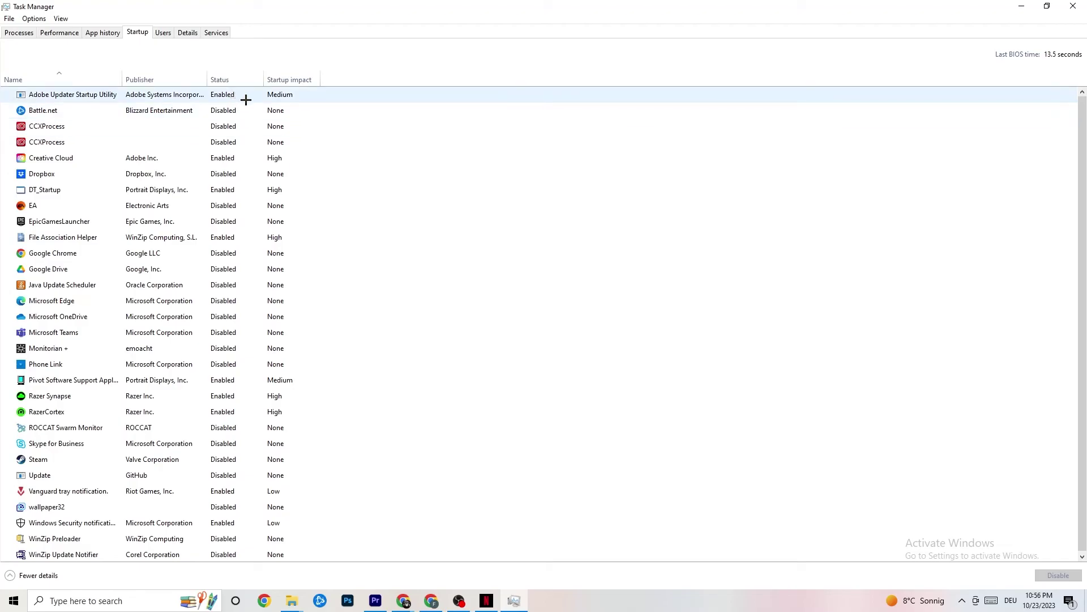
{"action": "right_click", "coordinate": [157, 270]}
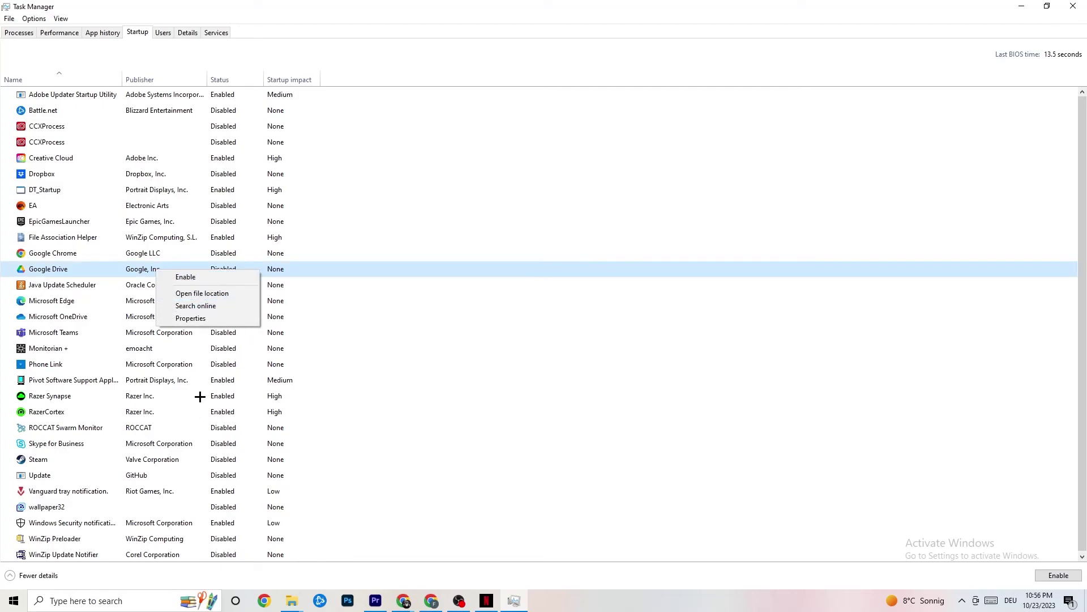
{"action": "right_click", "coordinate": [216, 382]}
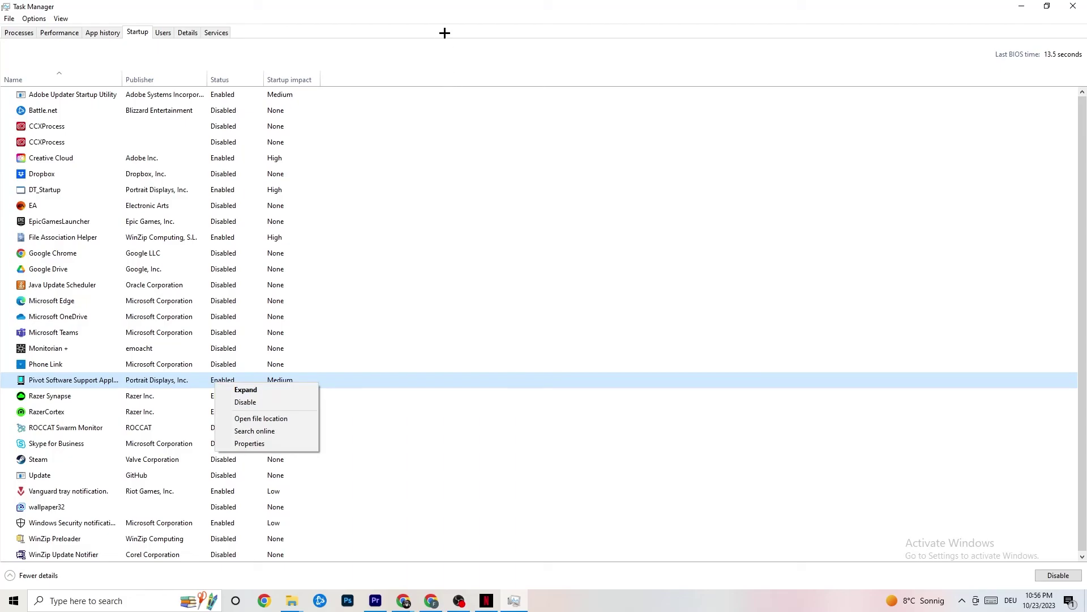
{"action": "left_click", "coordinate": [440, 17]}
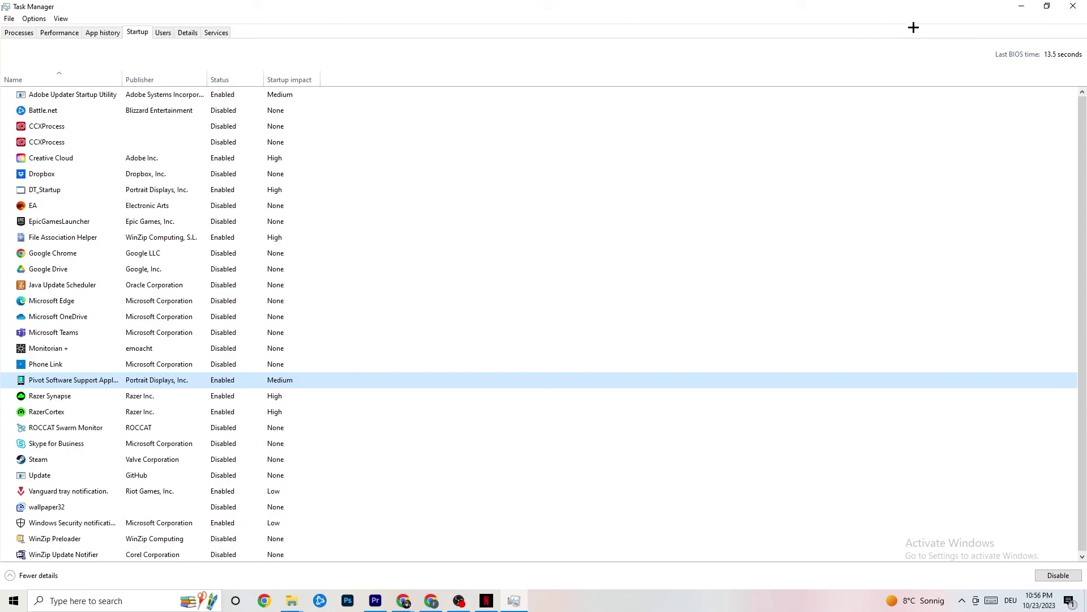
{"action": "left_click", "coordinate": [1073, 6]}
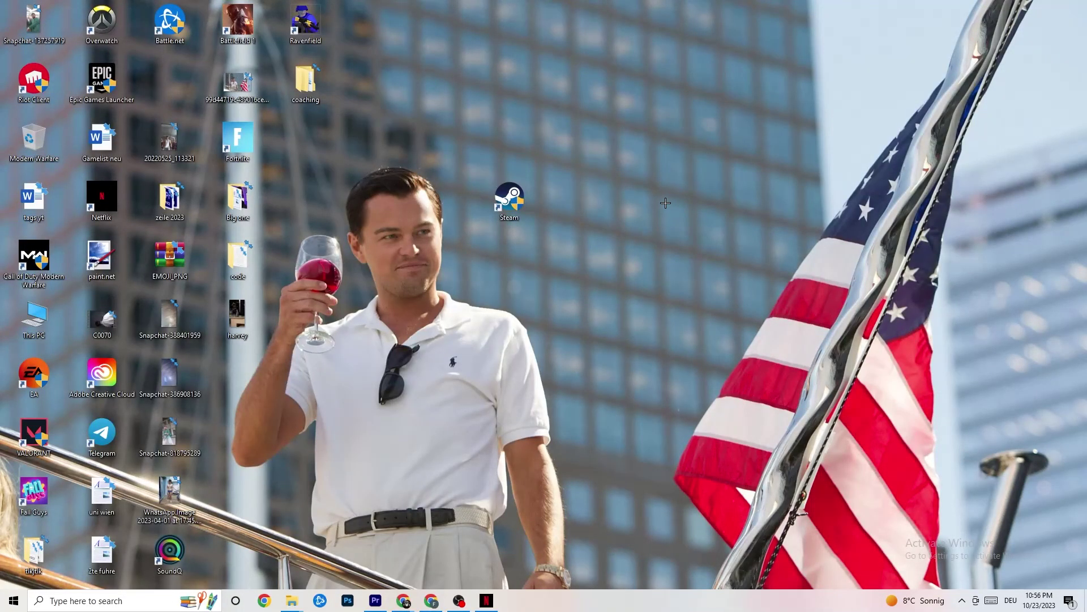